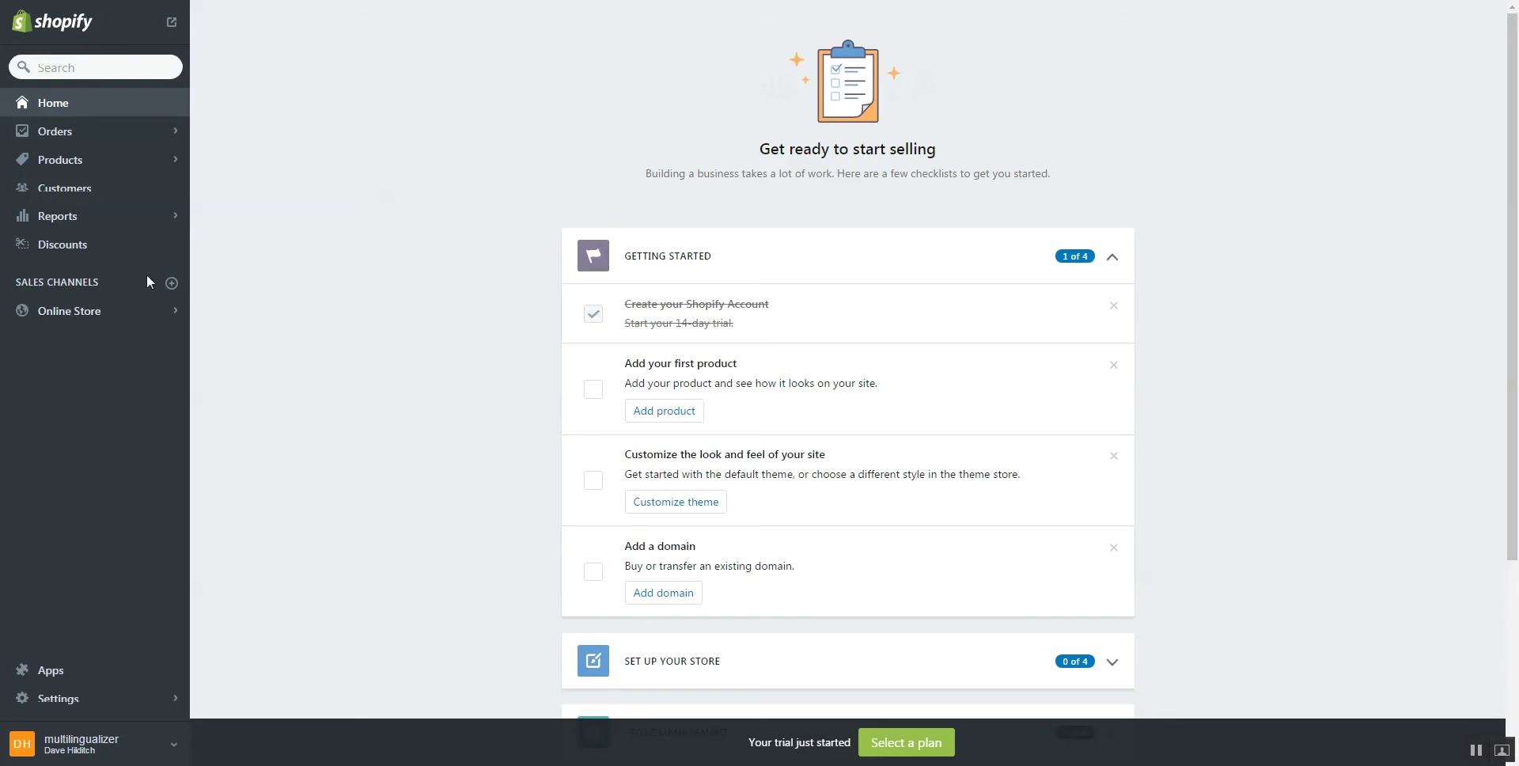
- Go to Online Store Themes and open the Debut theme's actions menu
{"action": "left_click", "coordinate": [101, 313]}
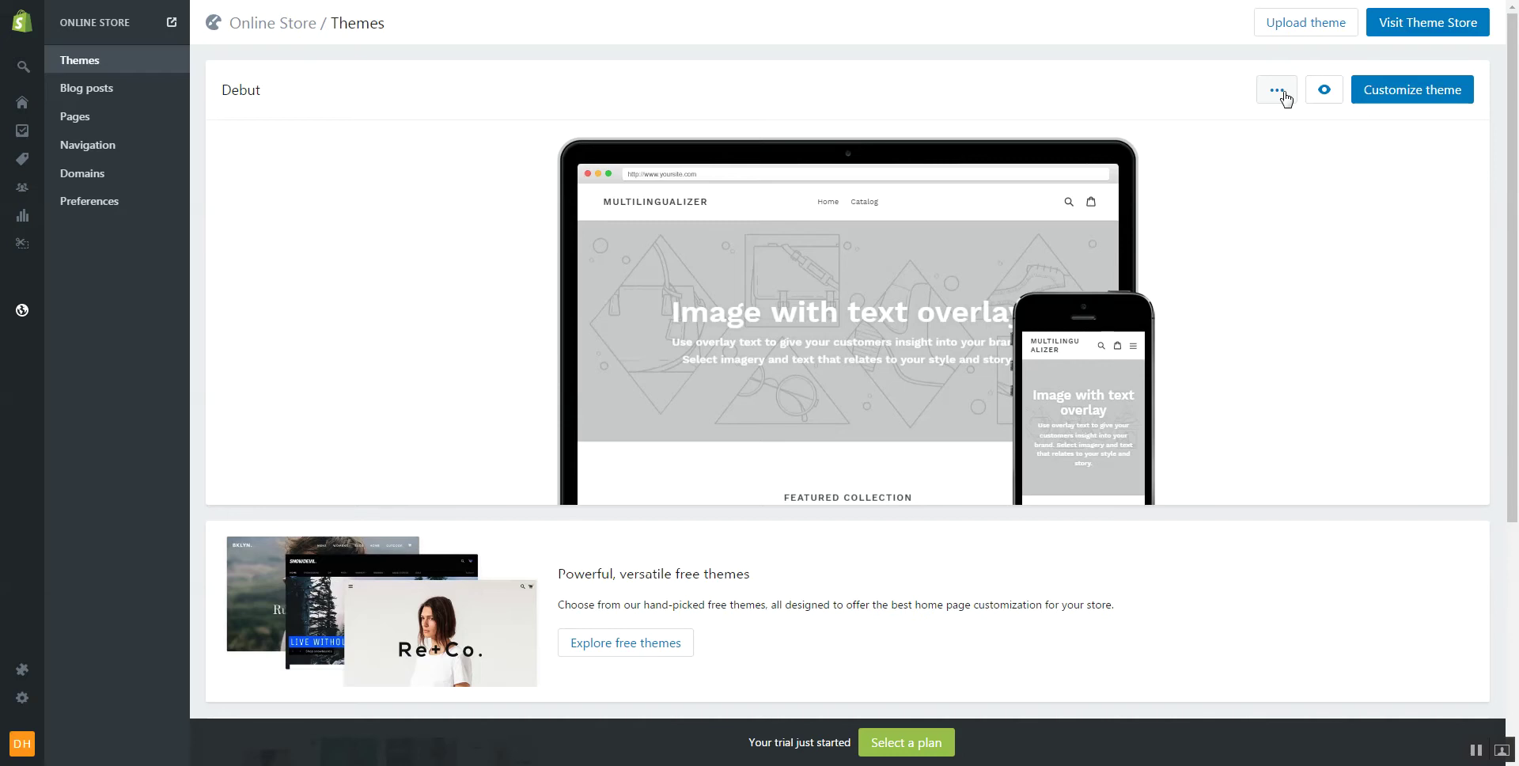
{"action": "left_click", "coordinate": [1287, 99]}
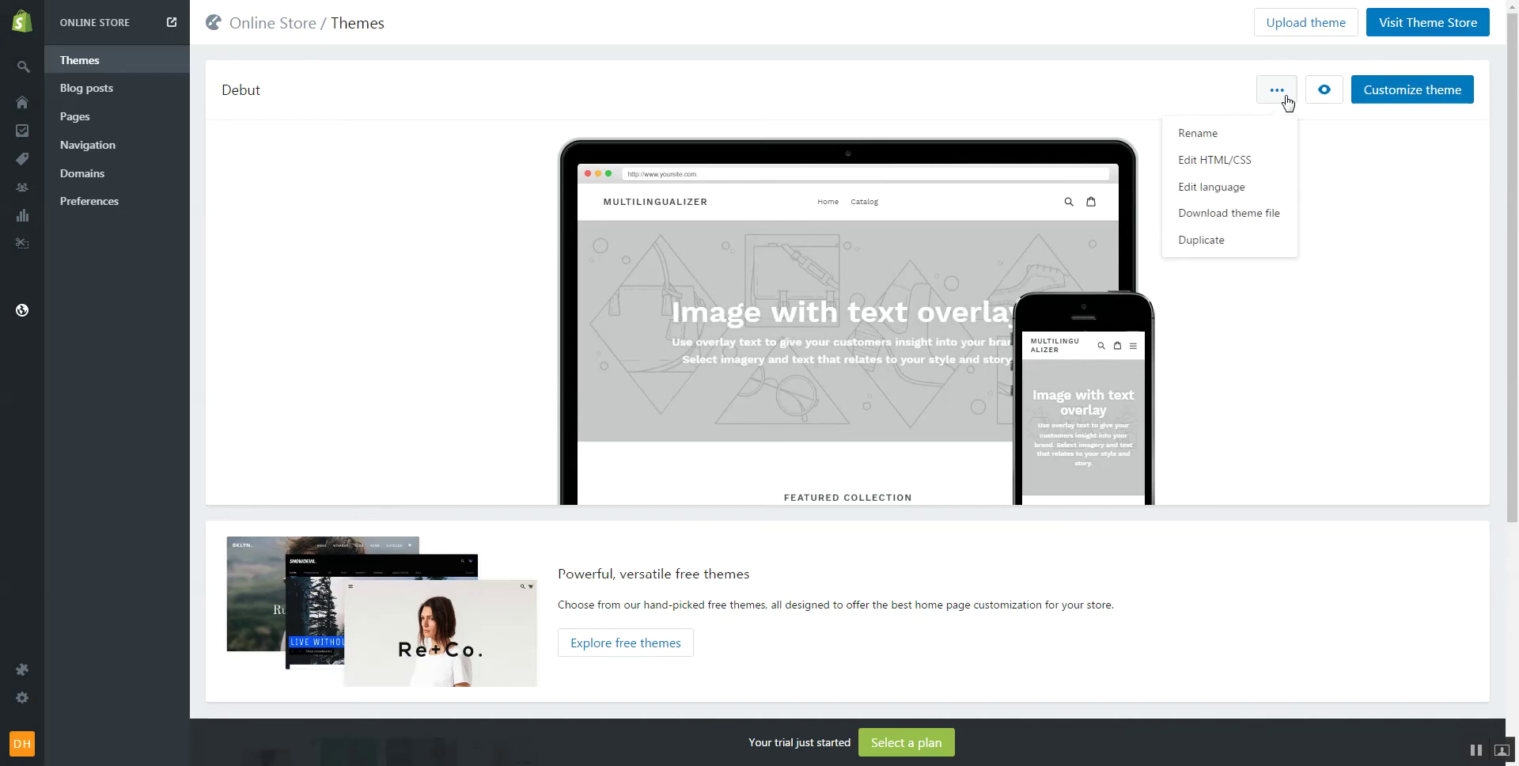
- Open Debut's code editor, browse the file sidebar and display gift_card.liquid
{"action": "left_click", "coordinate": [1199, 164]}
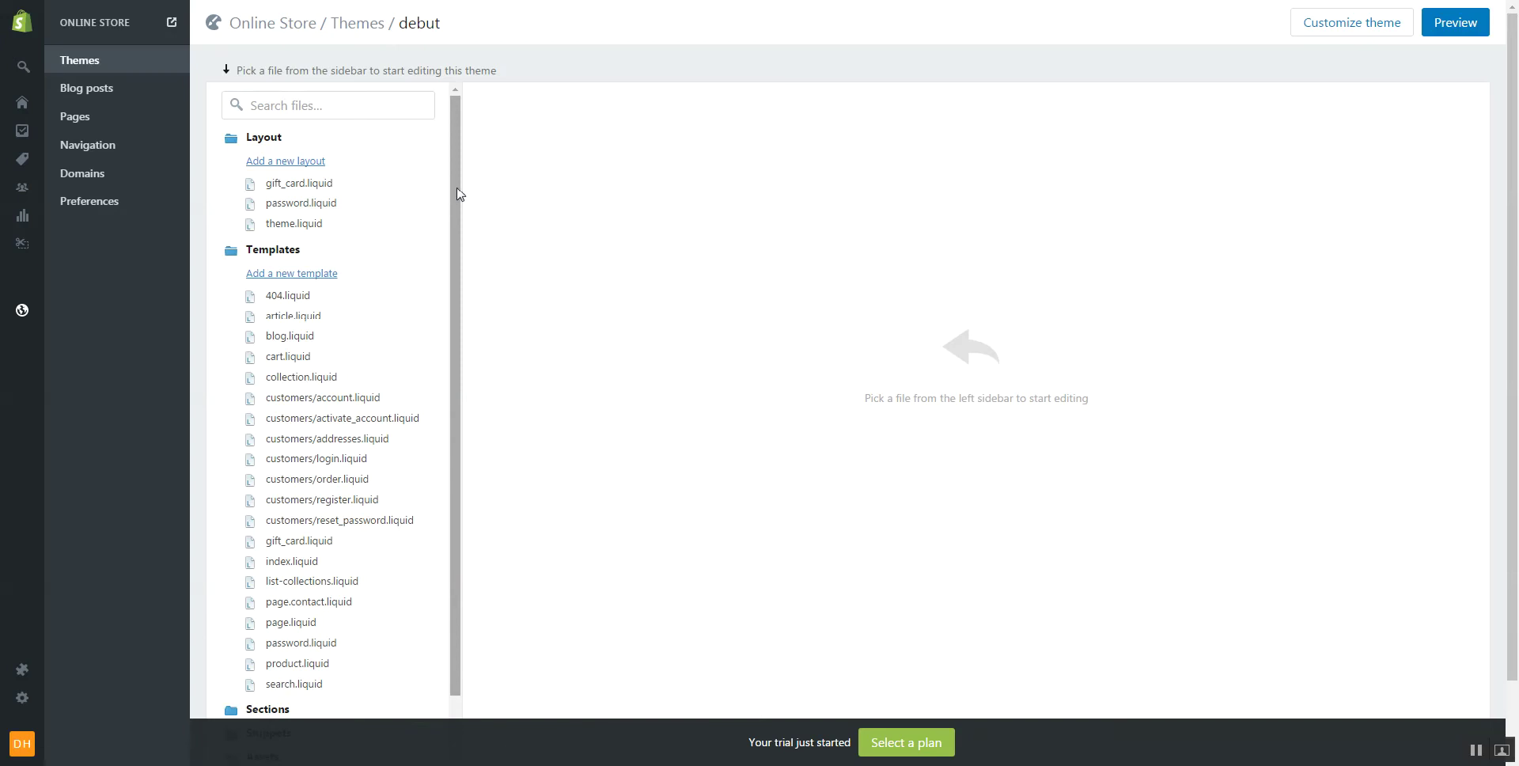
{"action": "left_click_drag", "start_coordinate": [458, 194], "coordinate": [457, 273]}
{"action": "scroll", "coordinate": [1303, 358], "scroll_direction": "down", "scroll_amount": 2}
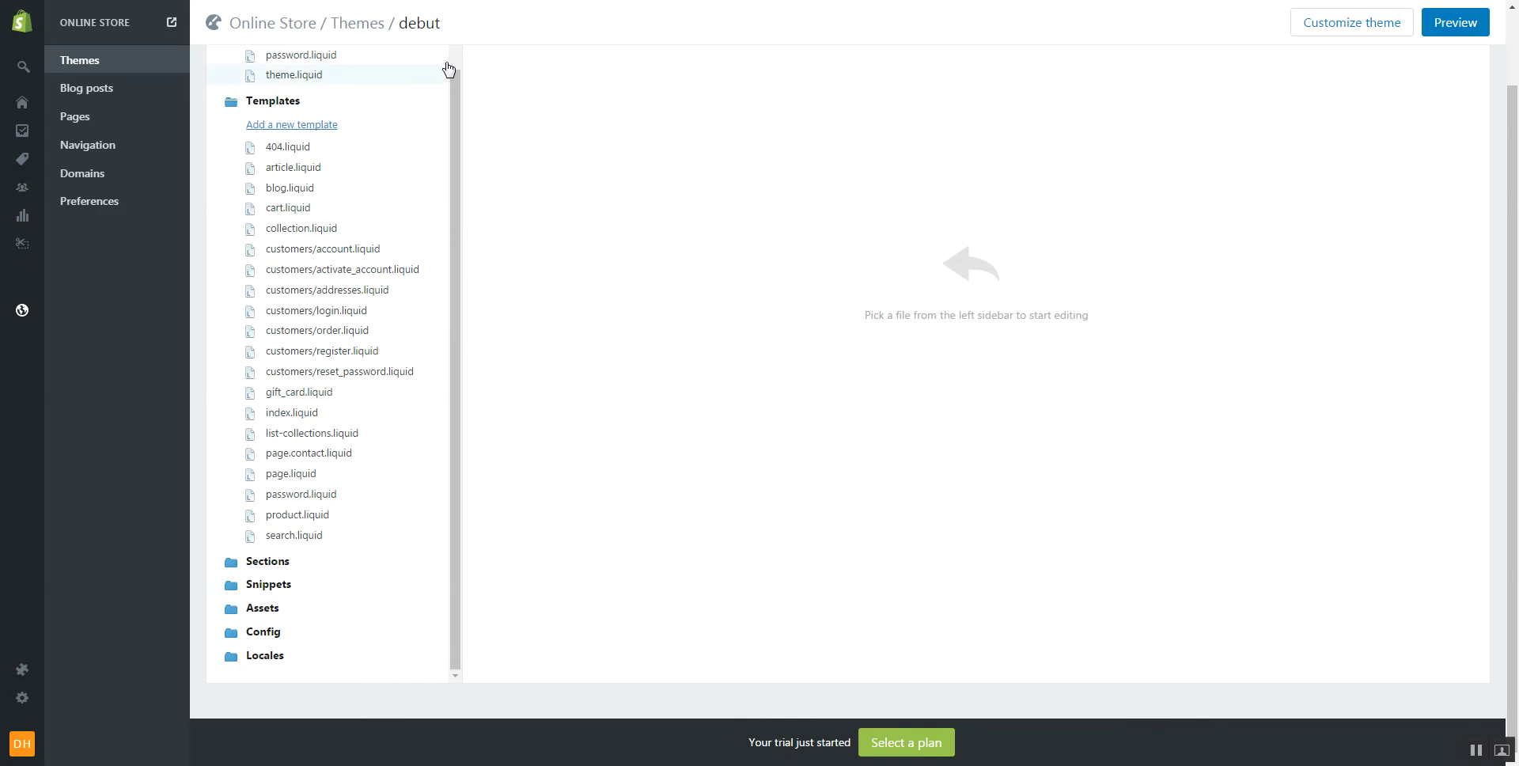
{"action": "scroll", "coordinate": [434, 78], "scroll_direction": "up", "scroll_amount": 1}
{"action": "left_click", "coordinate": [288, 103]}
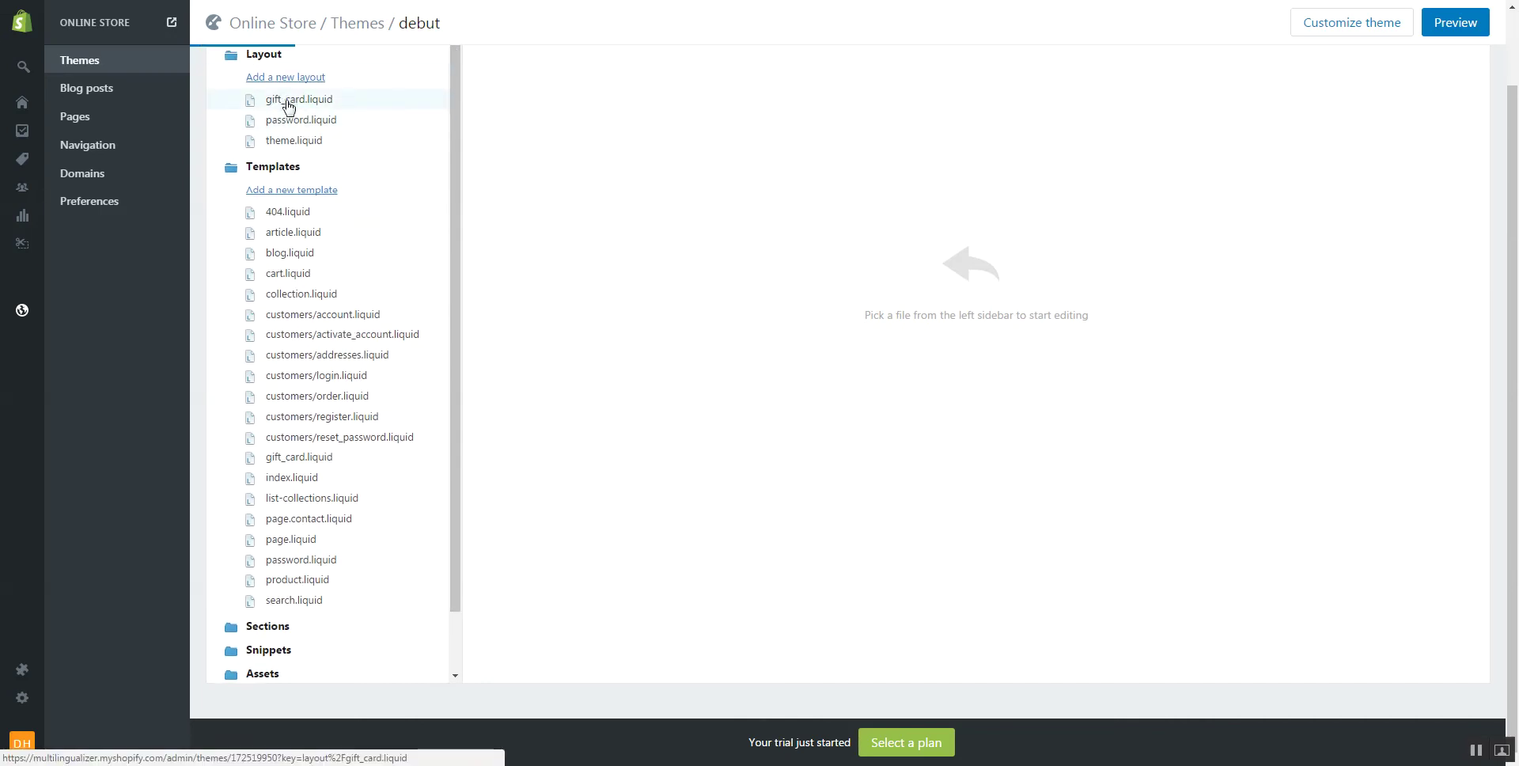
- Switch through 404.liquid to article.liquid and scroll down to its comment form code
{"action": "left_click", "coordinate": [289, 214]}
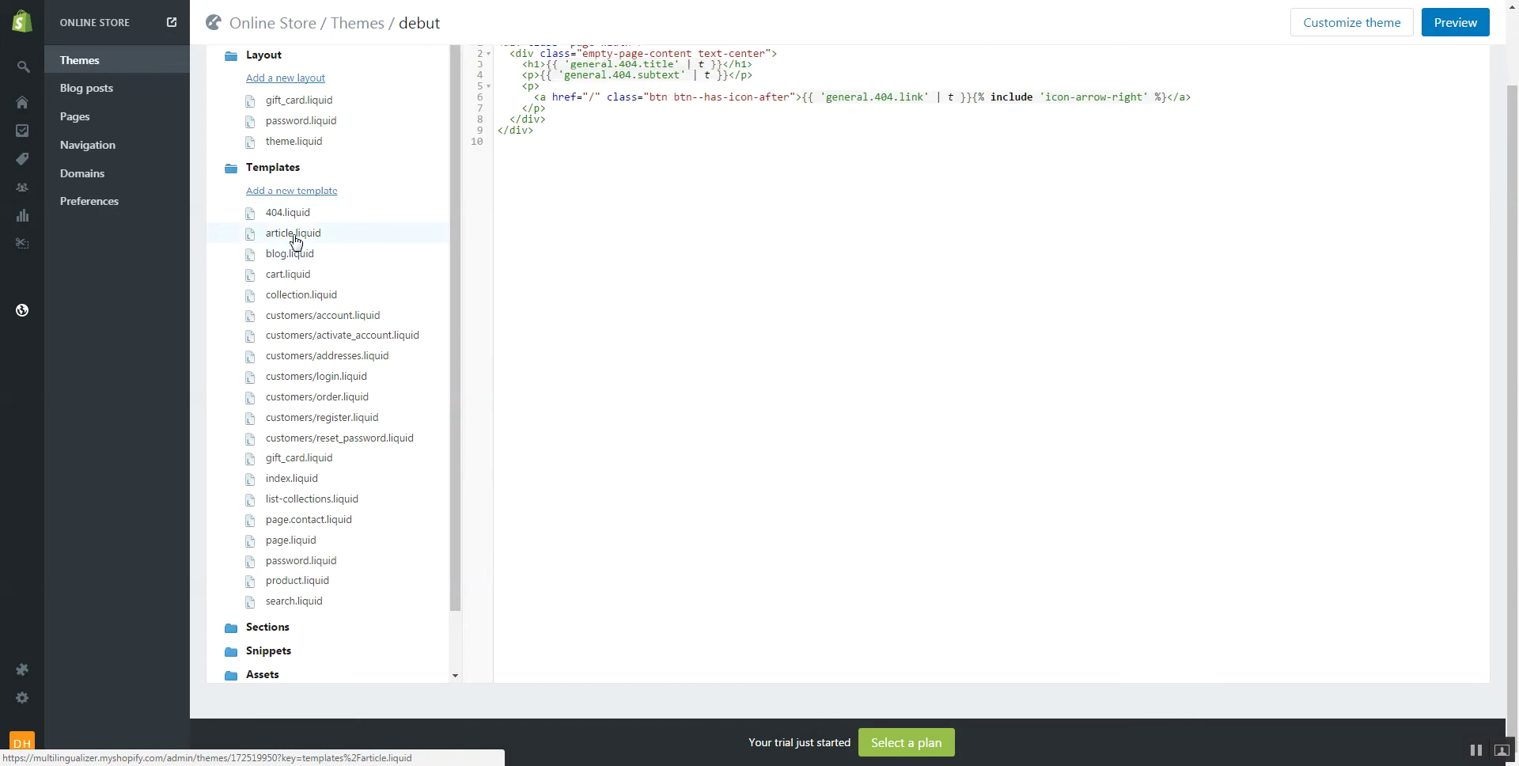
{"action": "left_click", "coordinate": [293, 236]}
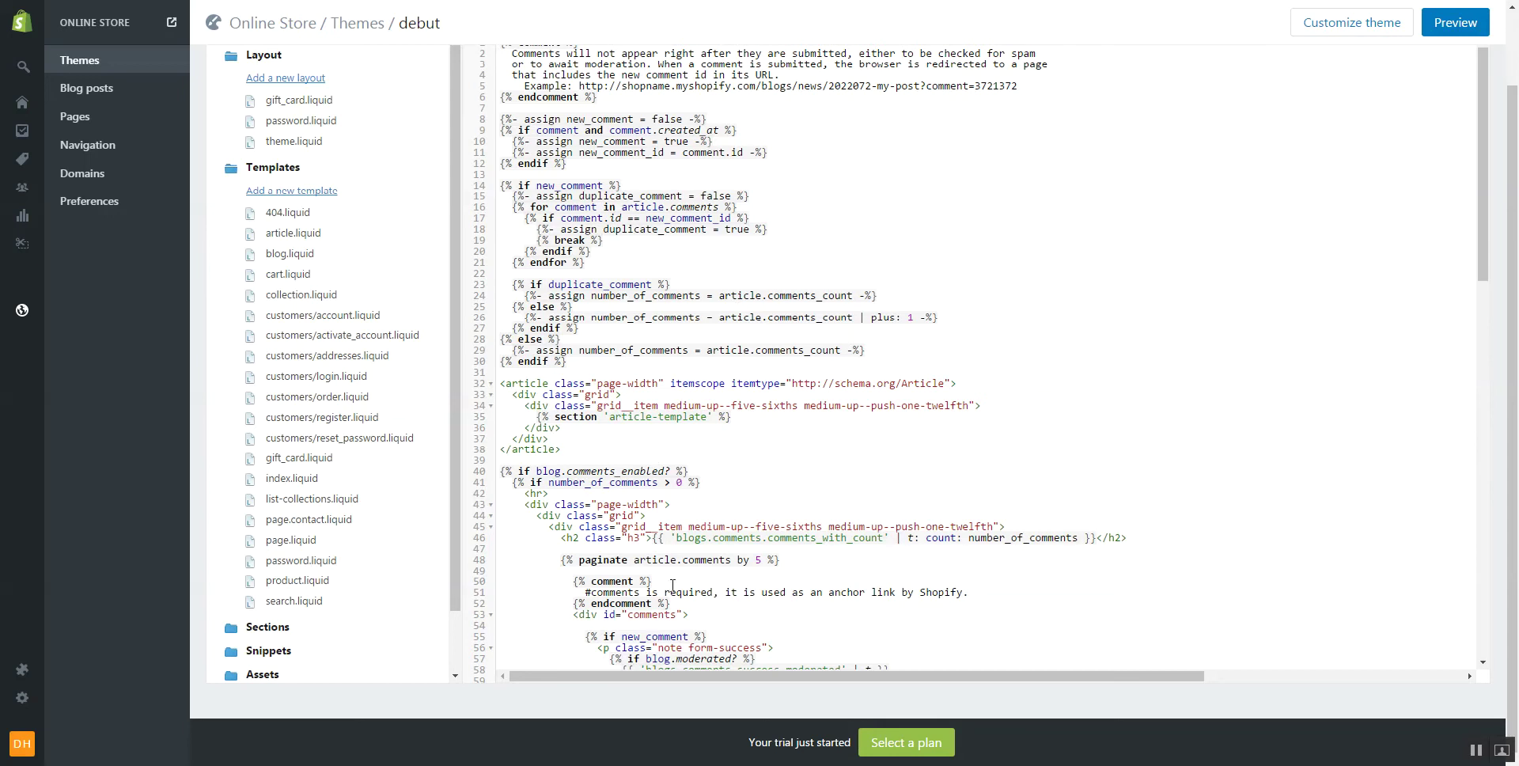
{"action": "left_click_drag", "start_coordinate": [759, 581], "coordinate": [975, 591]}
{"action": "left_click", "coordinate": [972, 591]}
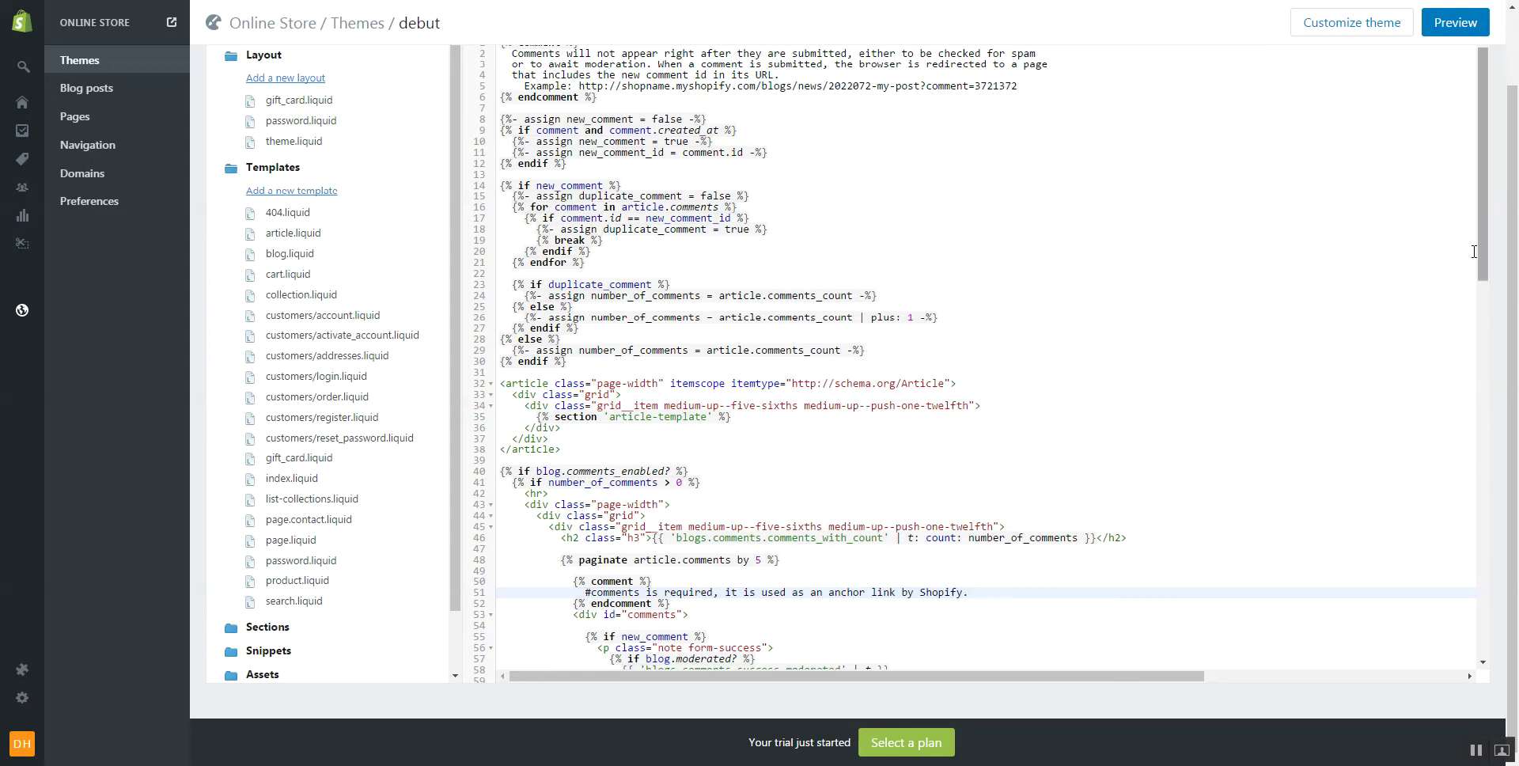
{"action": "scroll", "coordinate": [1487, 409], "scroll_direction": "down", "scroll_amount": 1}
{"action": "scroll", "coordinate": [1488, 409], "scroll_direction": "down", "scroll_amount": 10}
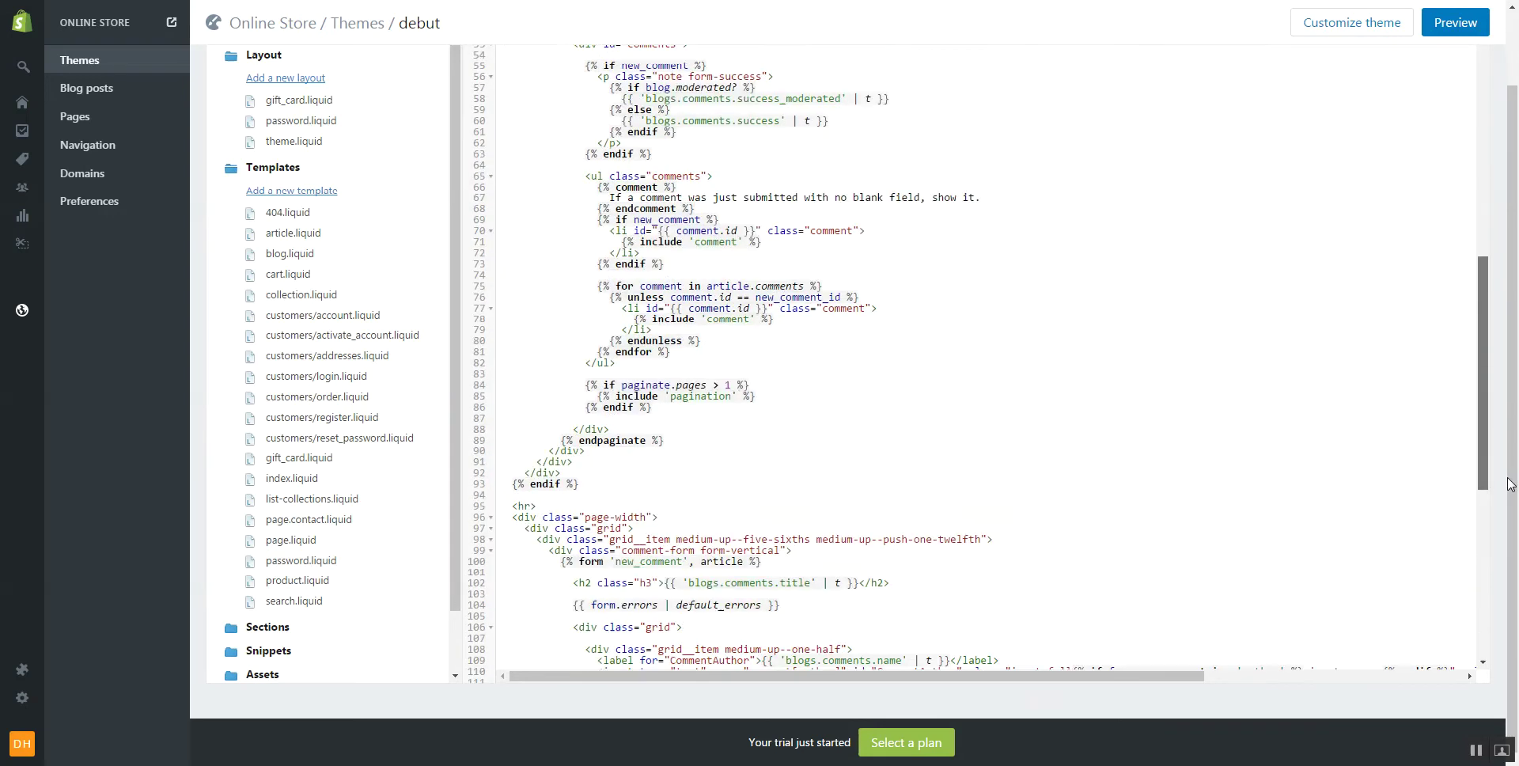
{"action": "left_click_drag", "start_coordinate": [1516, 518], "coordinate": [1516, 640]}
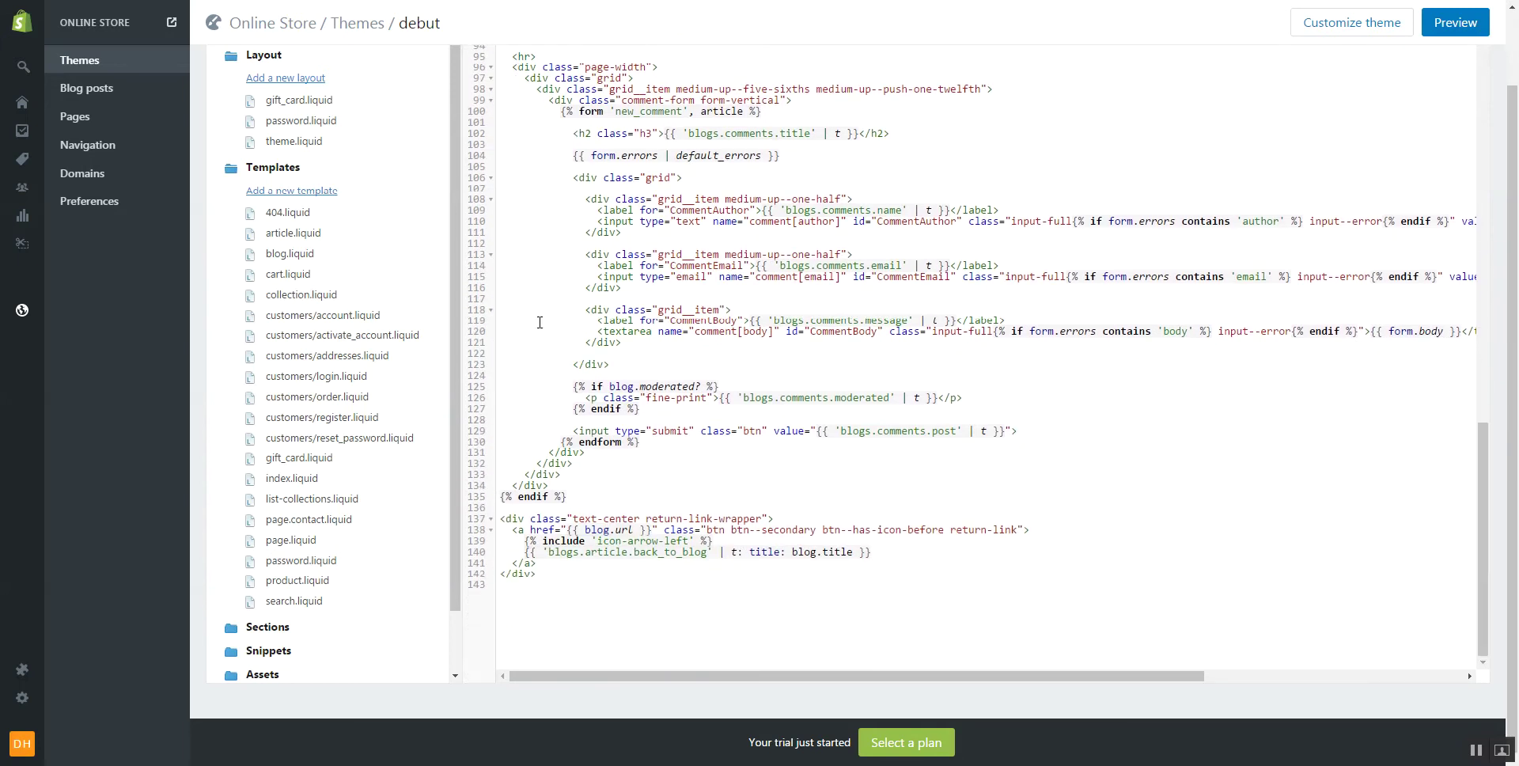
- Insert <p>....english..french....</p> as new line 124 below the comment form's field grid
{"action": "left_click", "coordinate": [840, 300]}
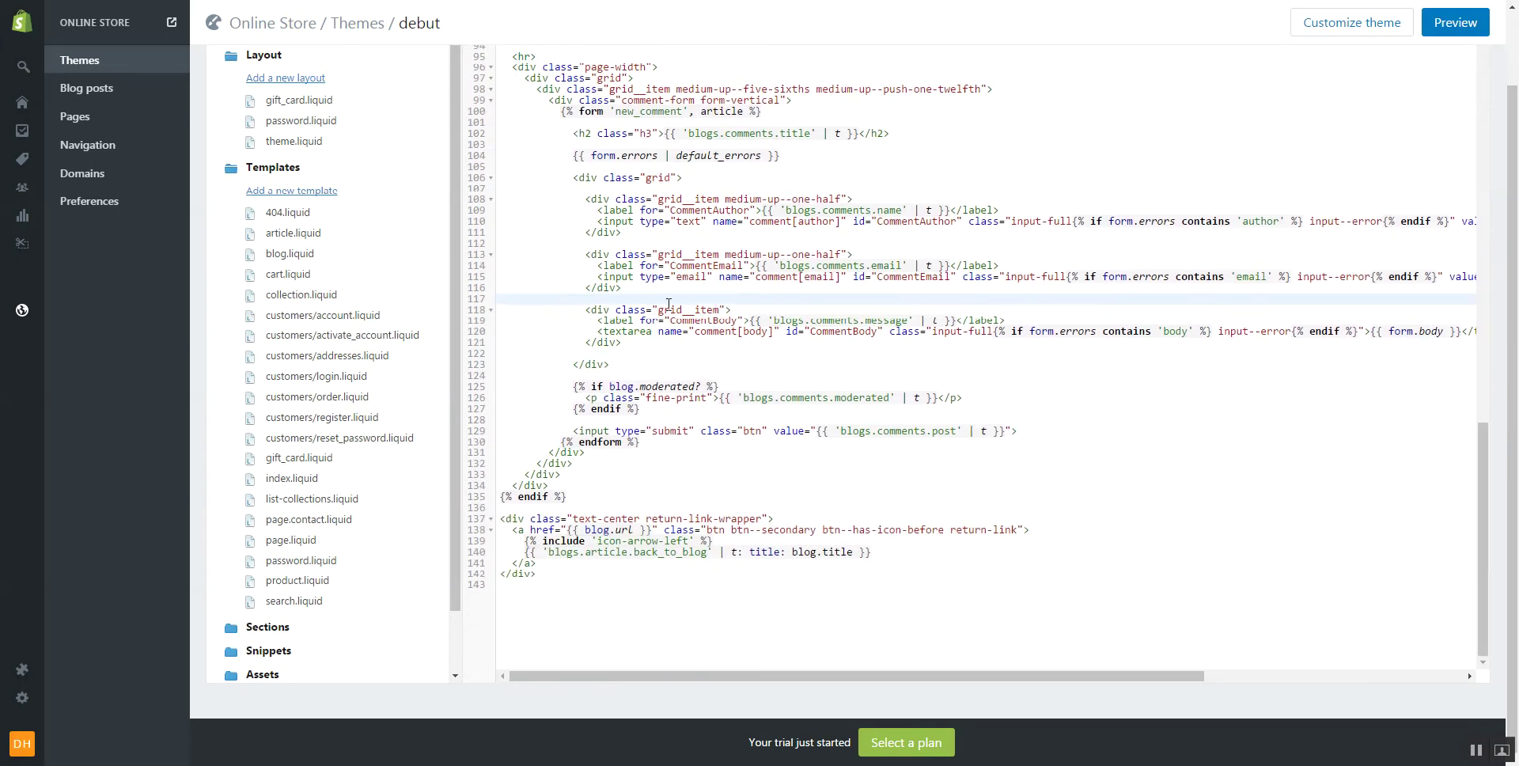
{"action": "left_click", "coordinate": [730, 371]}
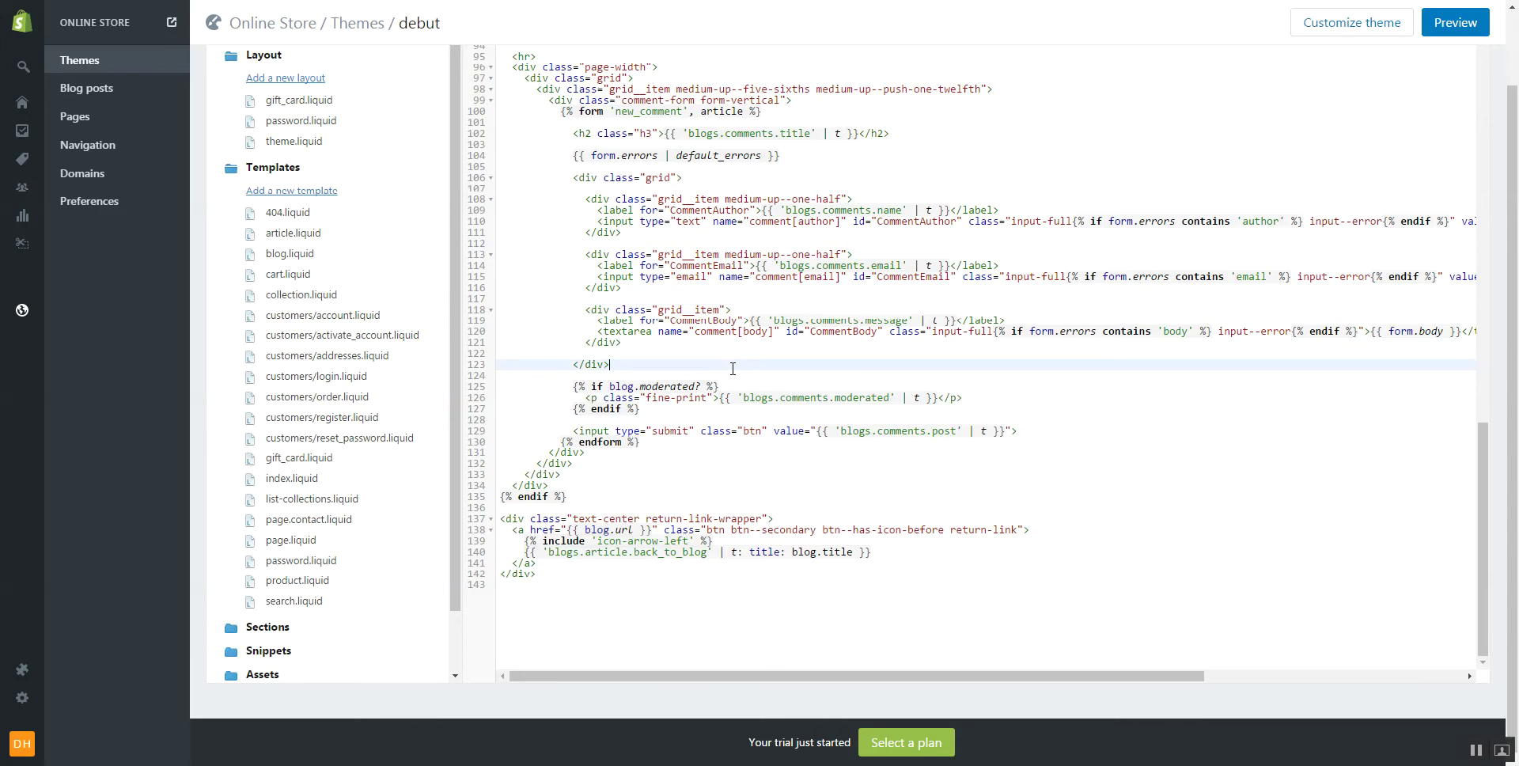
{"action": "key", "text": "Return"}
{"action": "type", "text": "<p>..."}
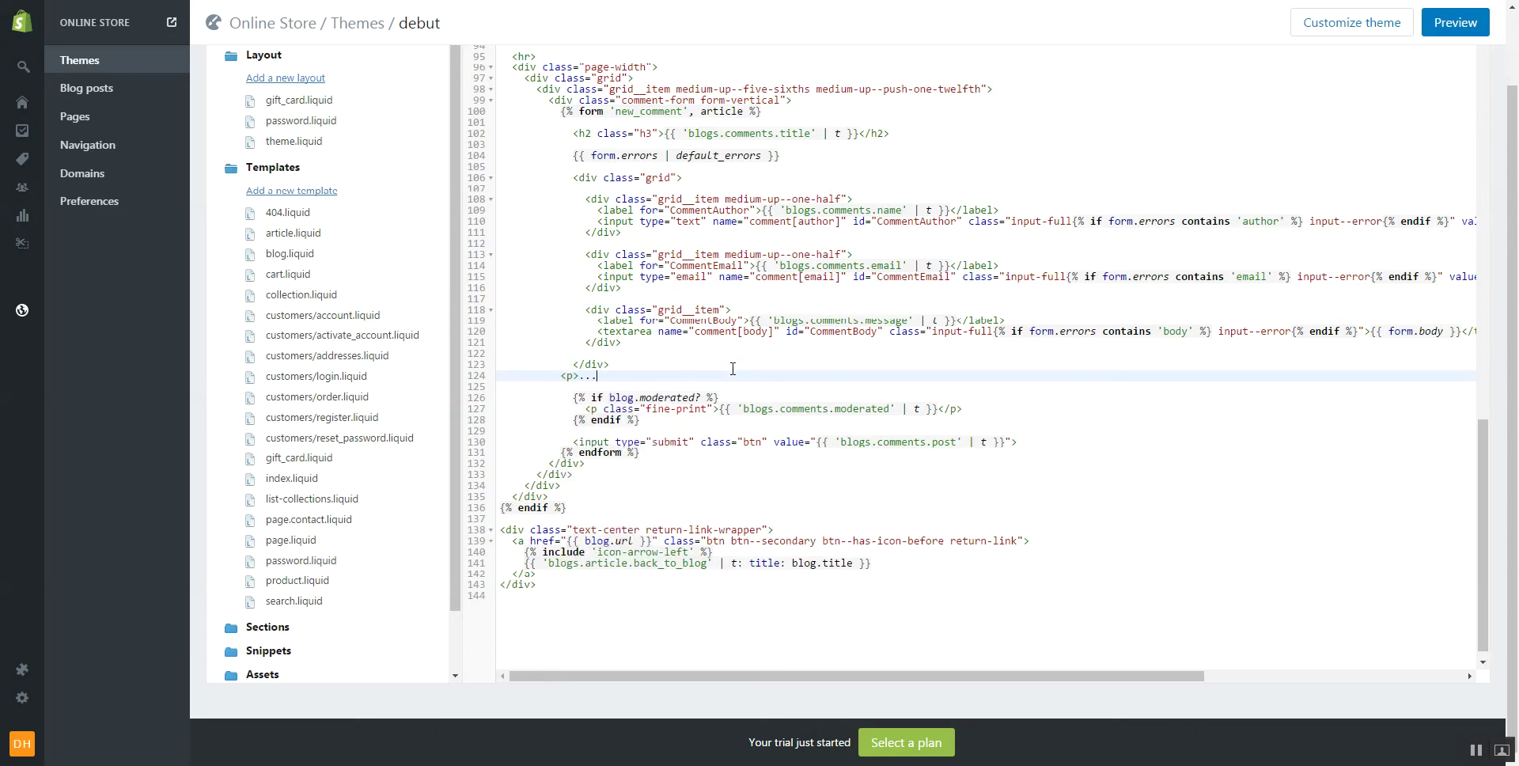
{"action": "type", "text": ".english..french....</p>p"}
{"action": "scroll", "coordinate": [443, 638], "scroll_direction": "down", "scroll_amount": 2}
- Expand Locales, open en.default.json and place the caret at the file's top
{"action": "left_click", "coordinate": [269, 656]}
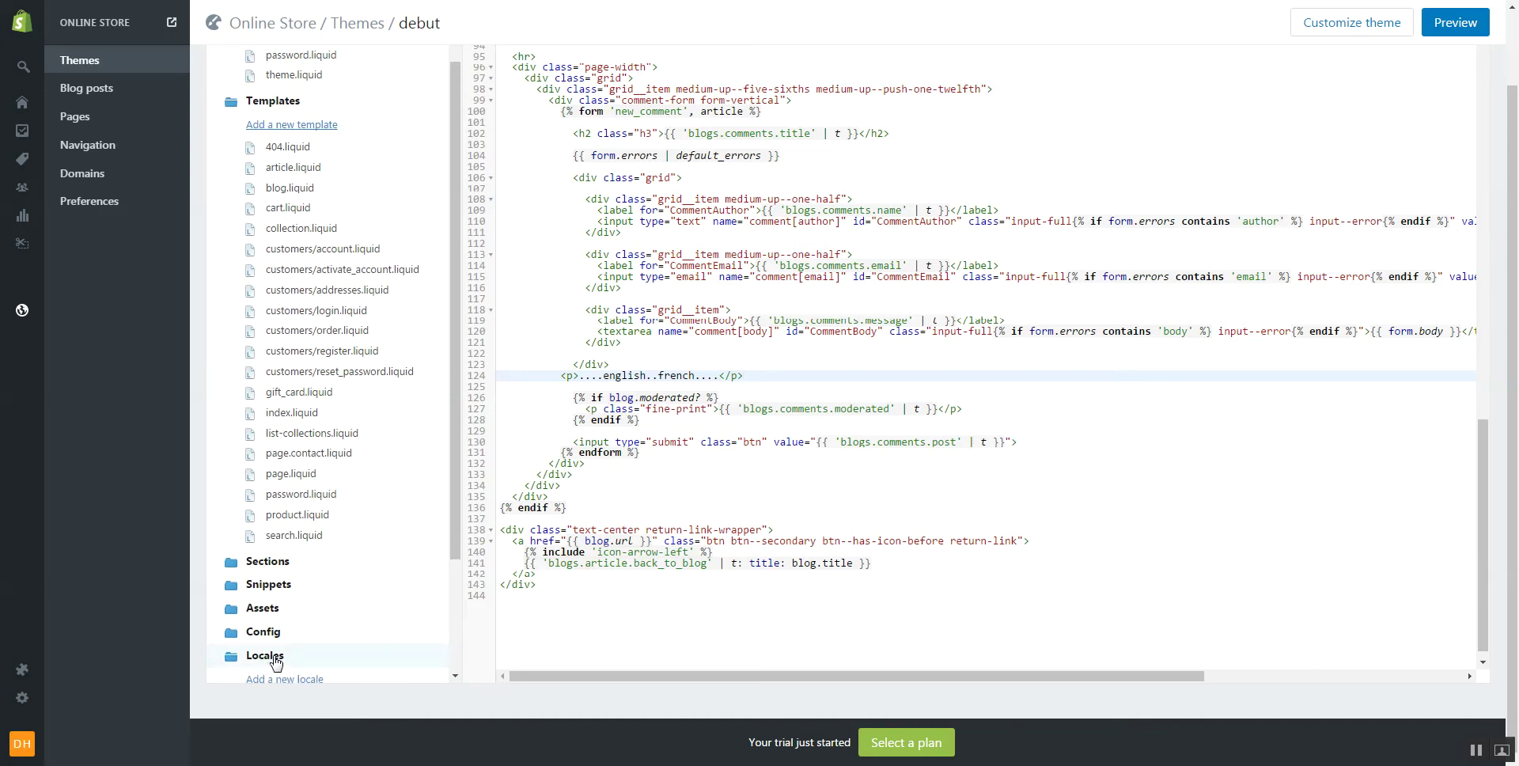
{"action": "scroll", "coordinate": [380, 597], "scroll_direction": "down", "scroll_amount": 4}
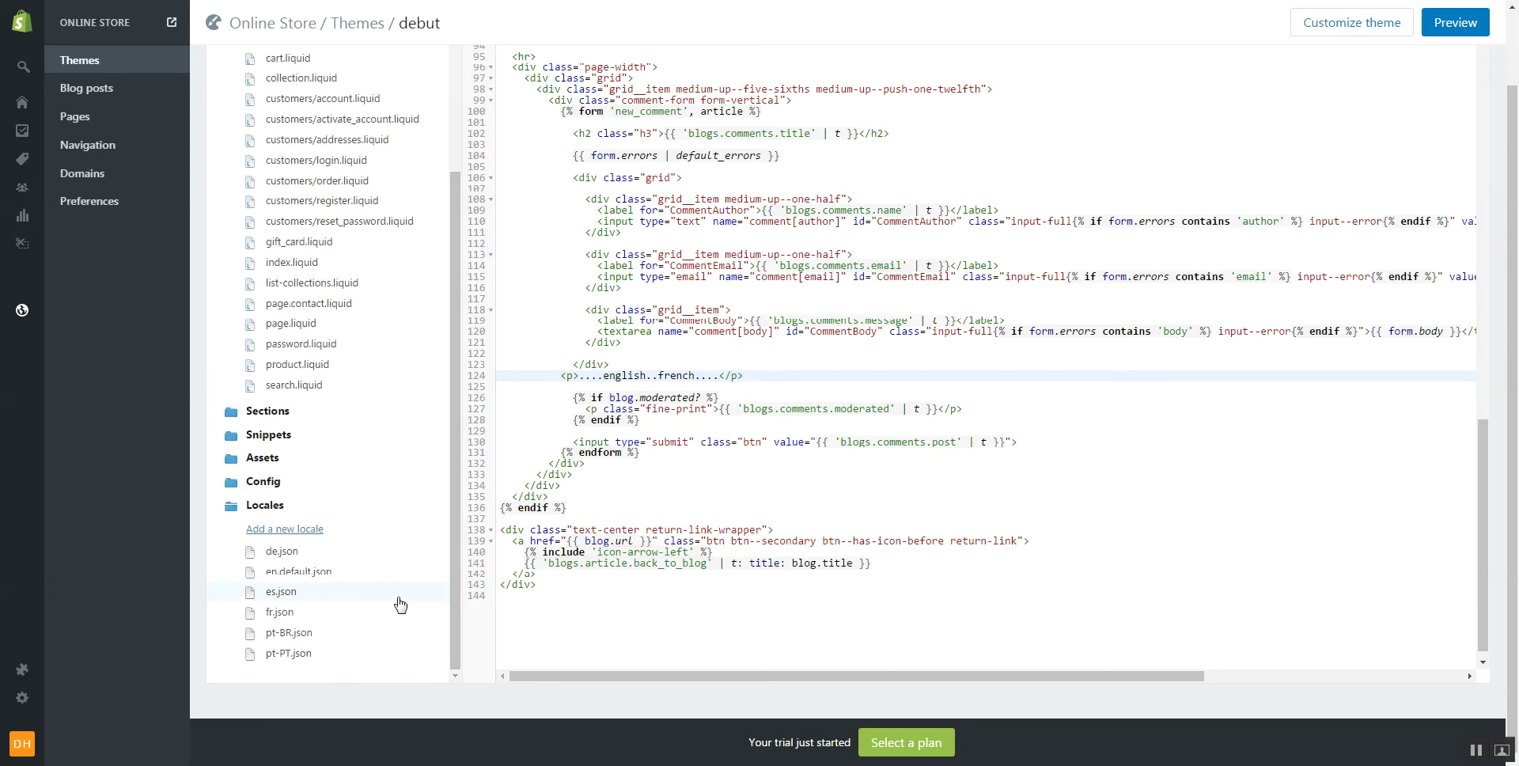
{"action": "left_click", "coordinate": [305, 575]}
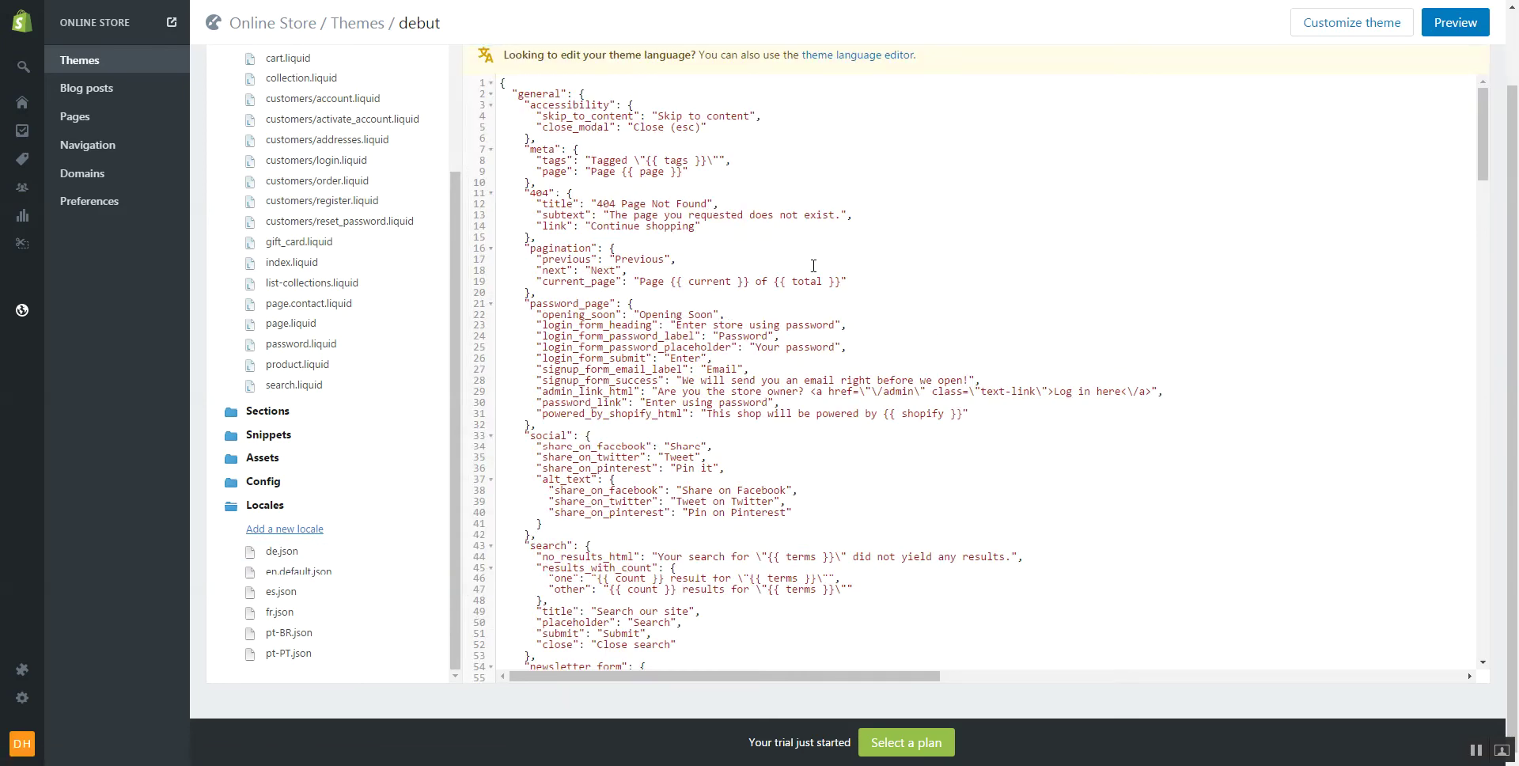
{"action": "left_click", "coordinate": [750, 96]}
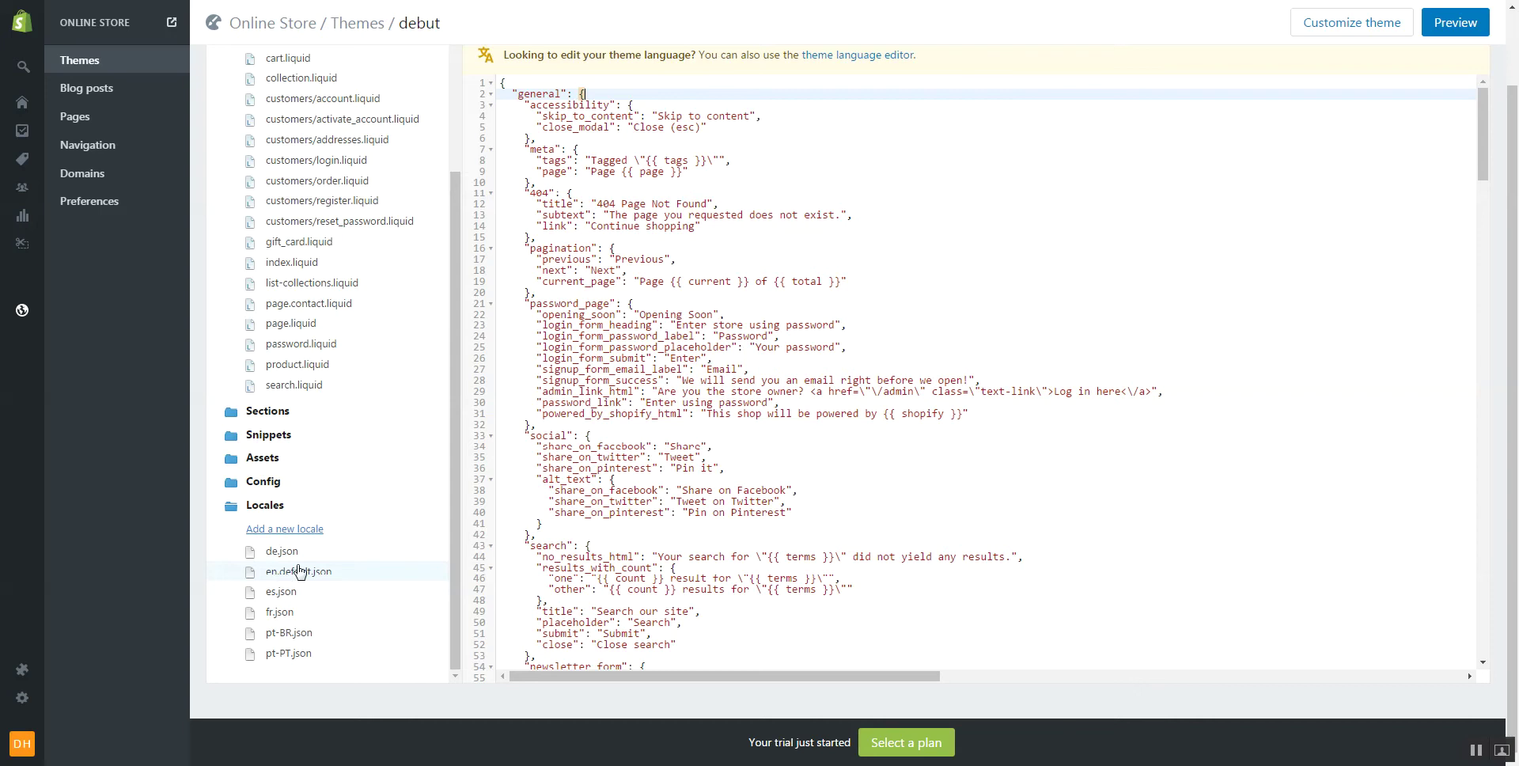
{"action": "left_click", "coordinate": [558, 82]}
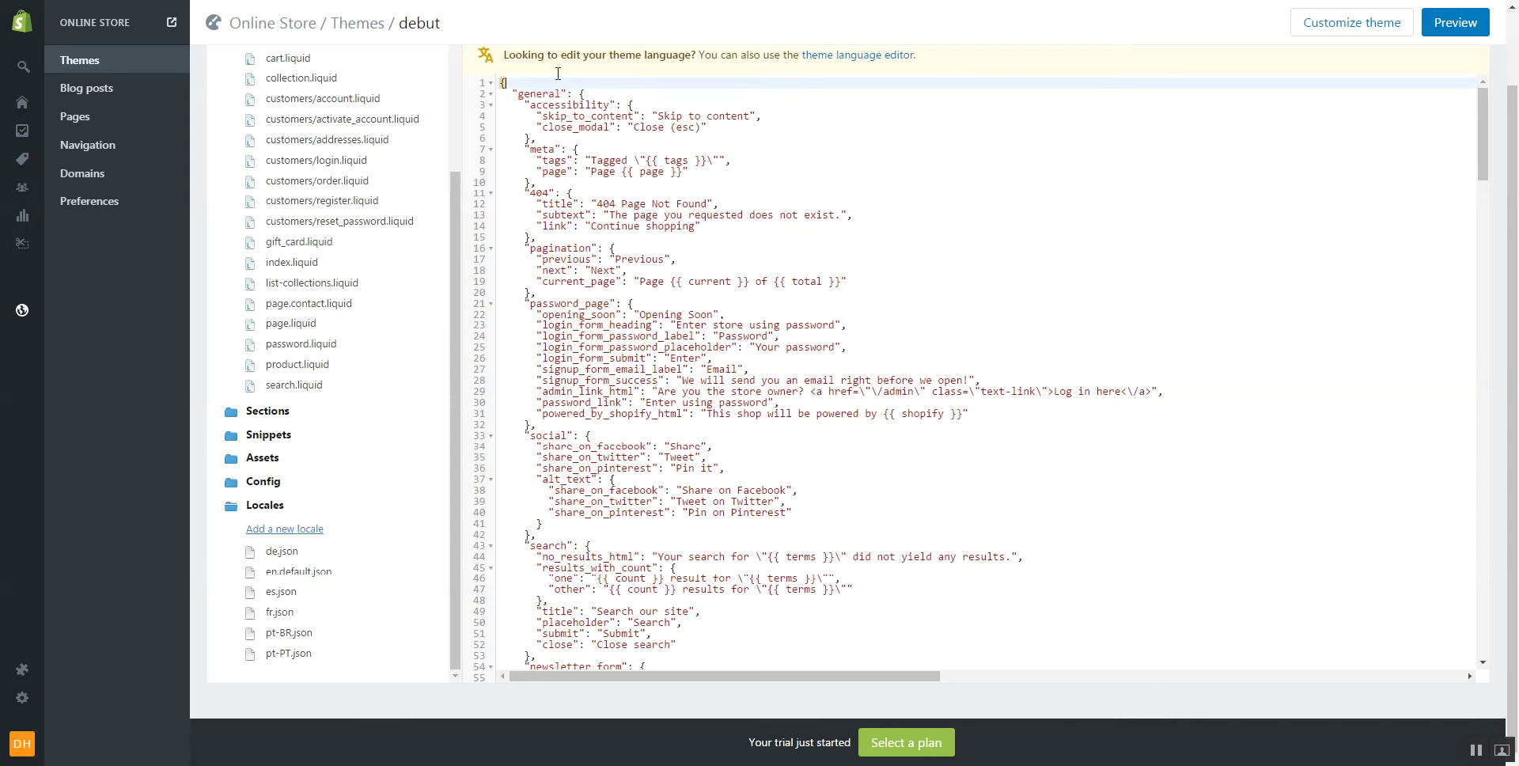
- Edit line 4's skip_to_content value to '....Skip to content..a la content....'
{"action": "left_click", "coordinate": [674, 115]}
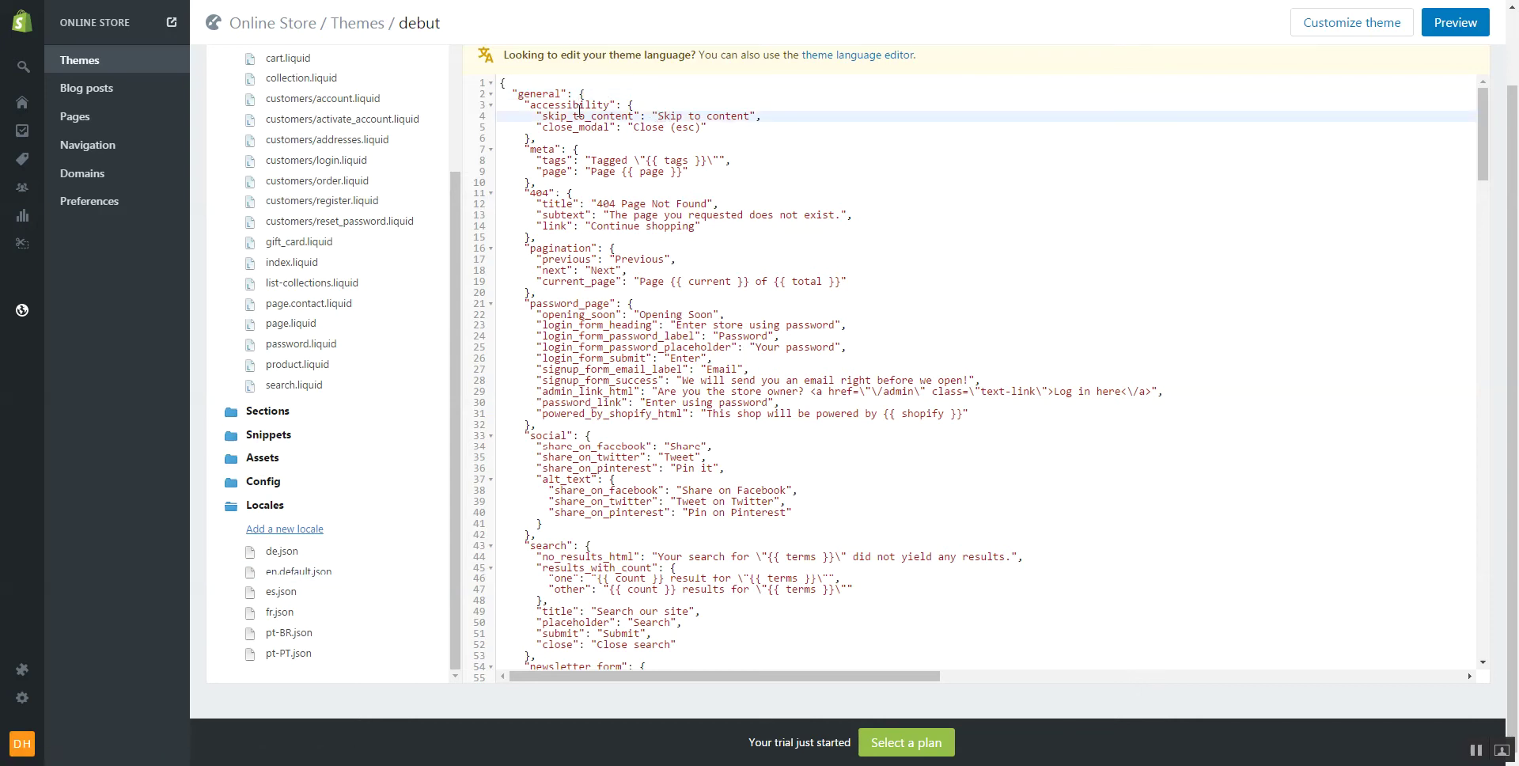
{"action": "double_click", "coordinate": [563, 117]}
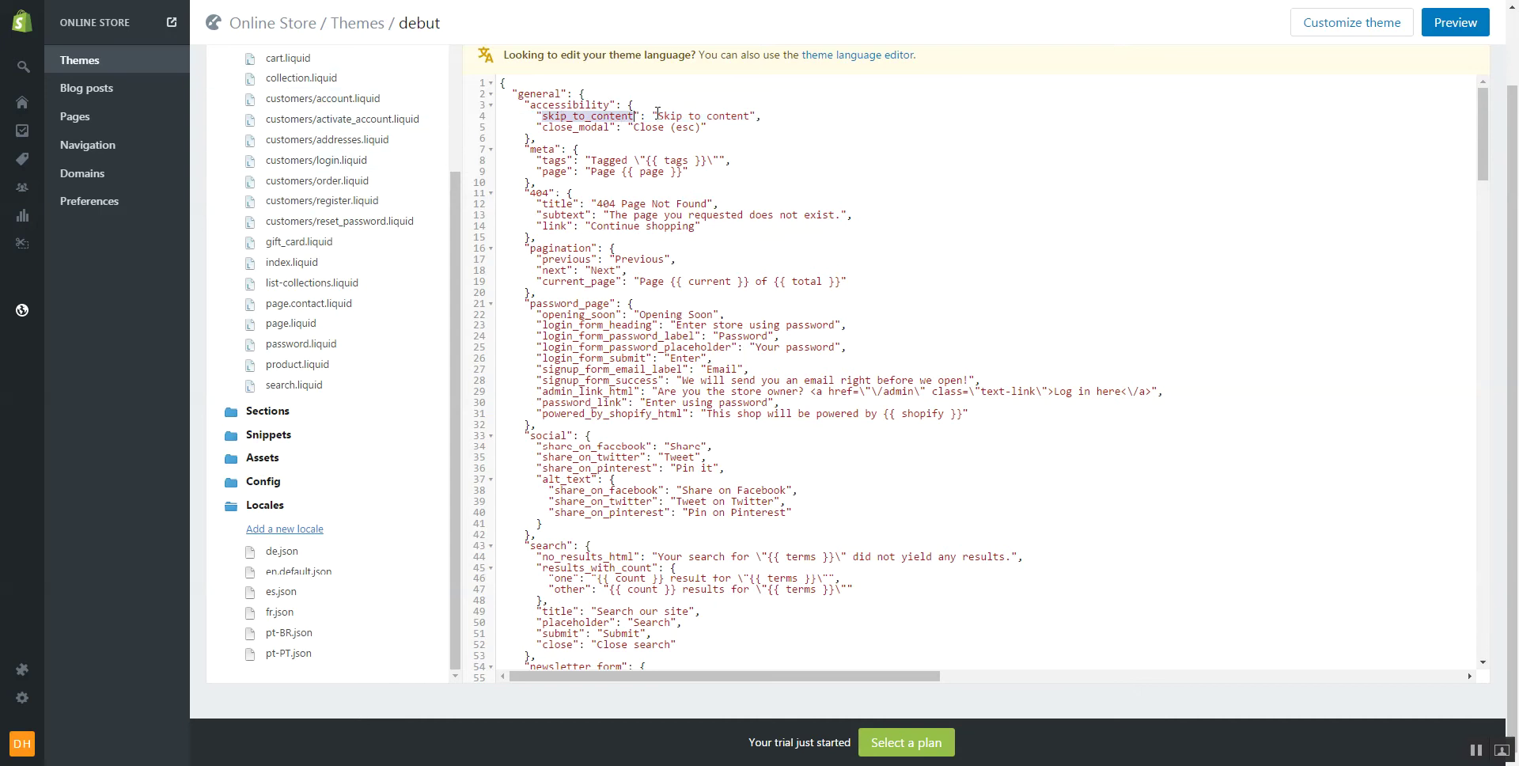
{"action": "left_click", "coordinate": [657, 115]}
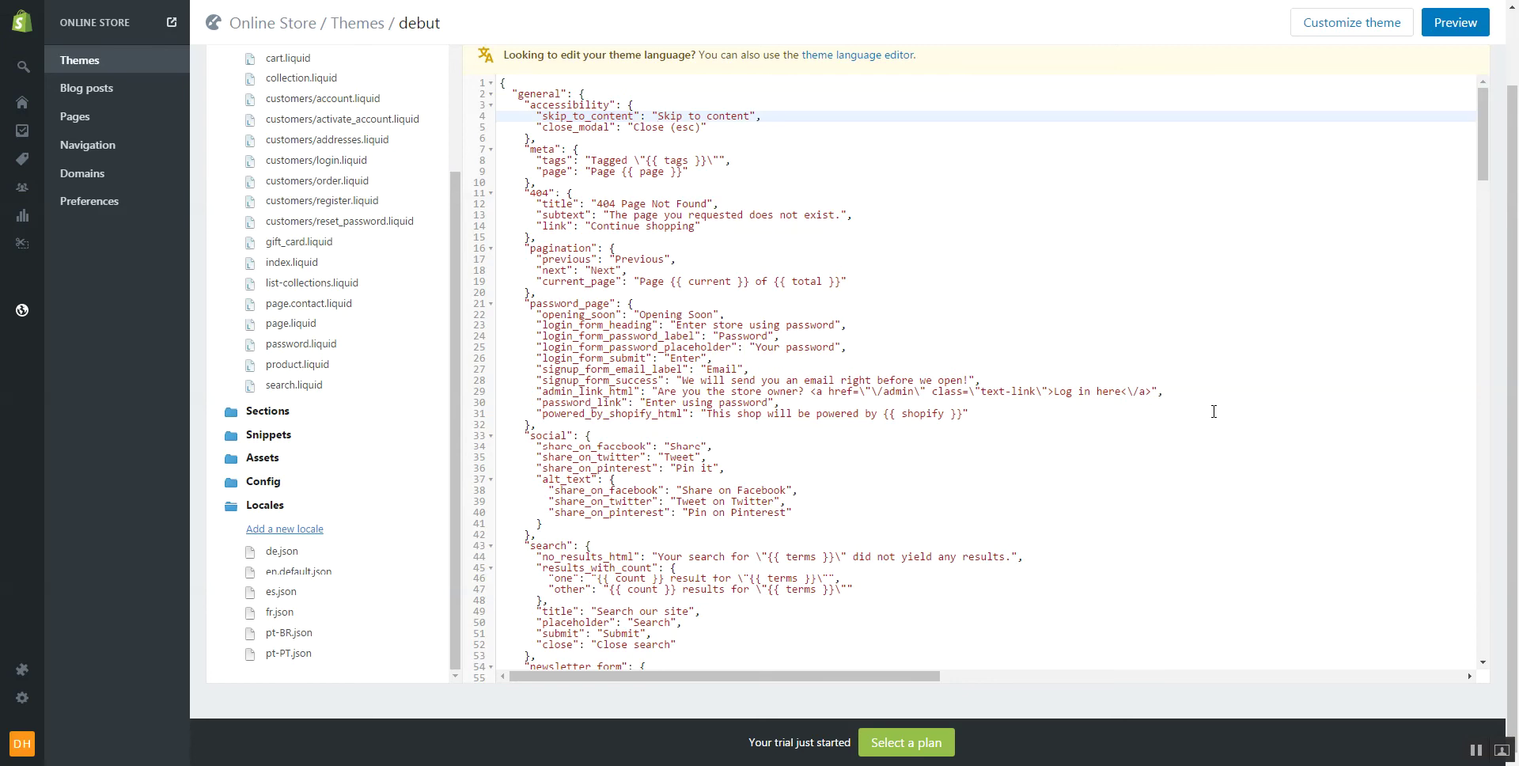
{"action": "type", "text": "...."}
{"action": "left_click", "coordinate": [775, 115]}
{"action": "type", "text": "..a la content...."}
{"action": "left_click", "coordinate": [728, 131]}
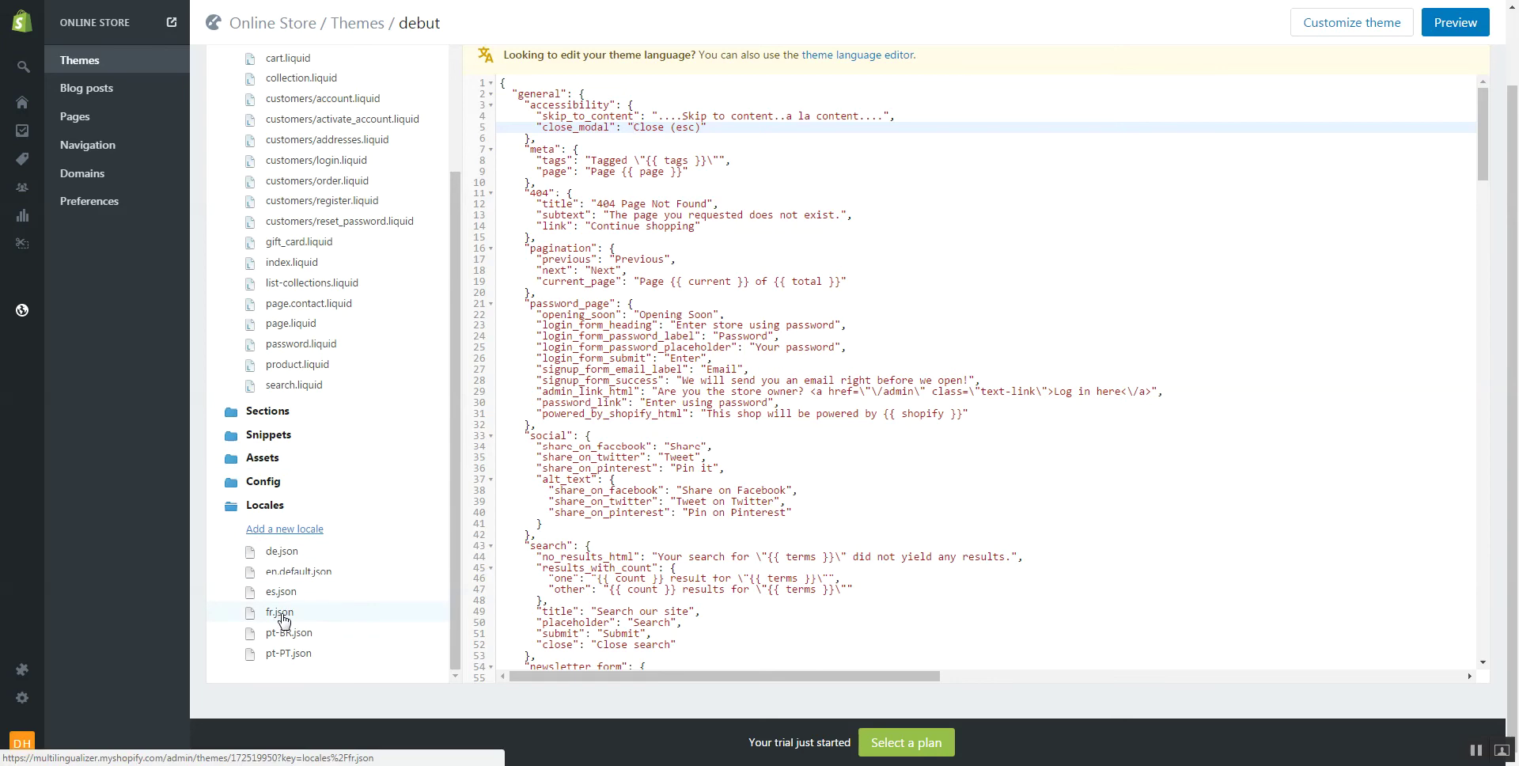
{"action": "left_click", "coordinate": [281, 613]}
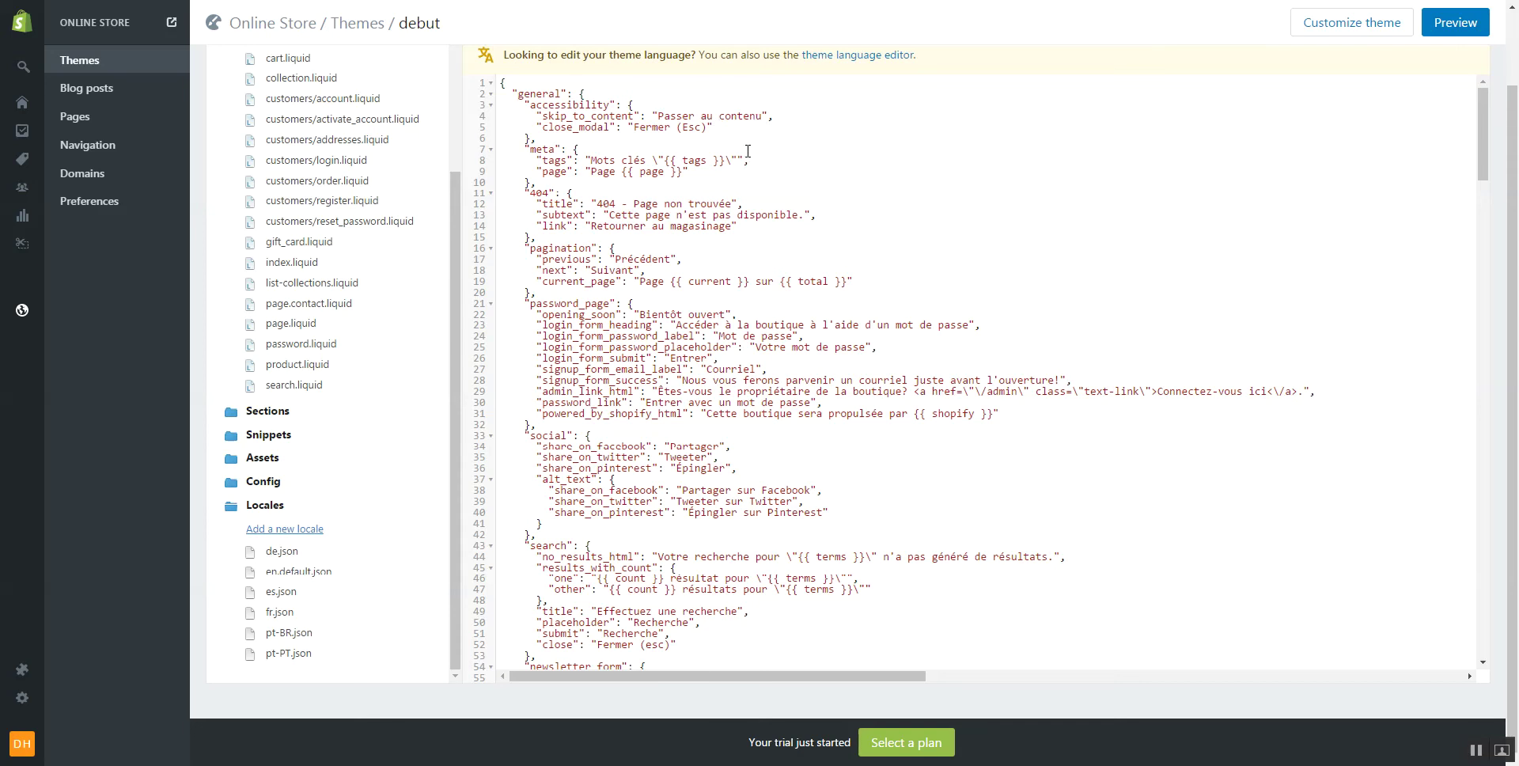
- Look over fr.json's French accessibility and skip-to-content strings, then head back to Themes
{"action": "key", "text": "Down"}
{"action": "key", "text": "Down"}
{"action": "key", "text": "Down"}
{"action": "key", "text": "Down"}
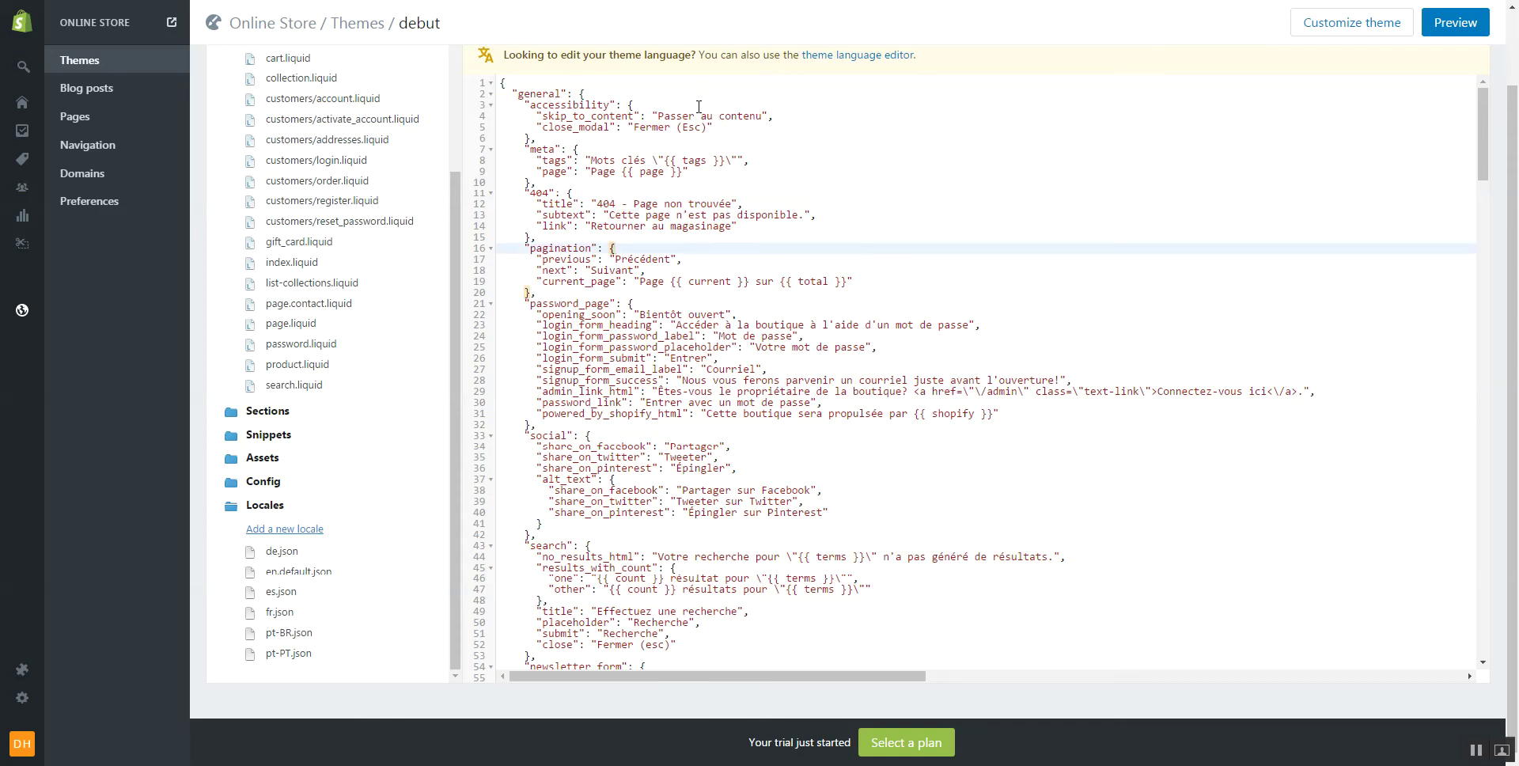
{"action": "left_click", "coordinate": [663, 116]}
{"action": "key", "text": "Up"}
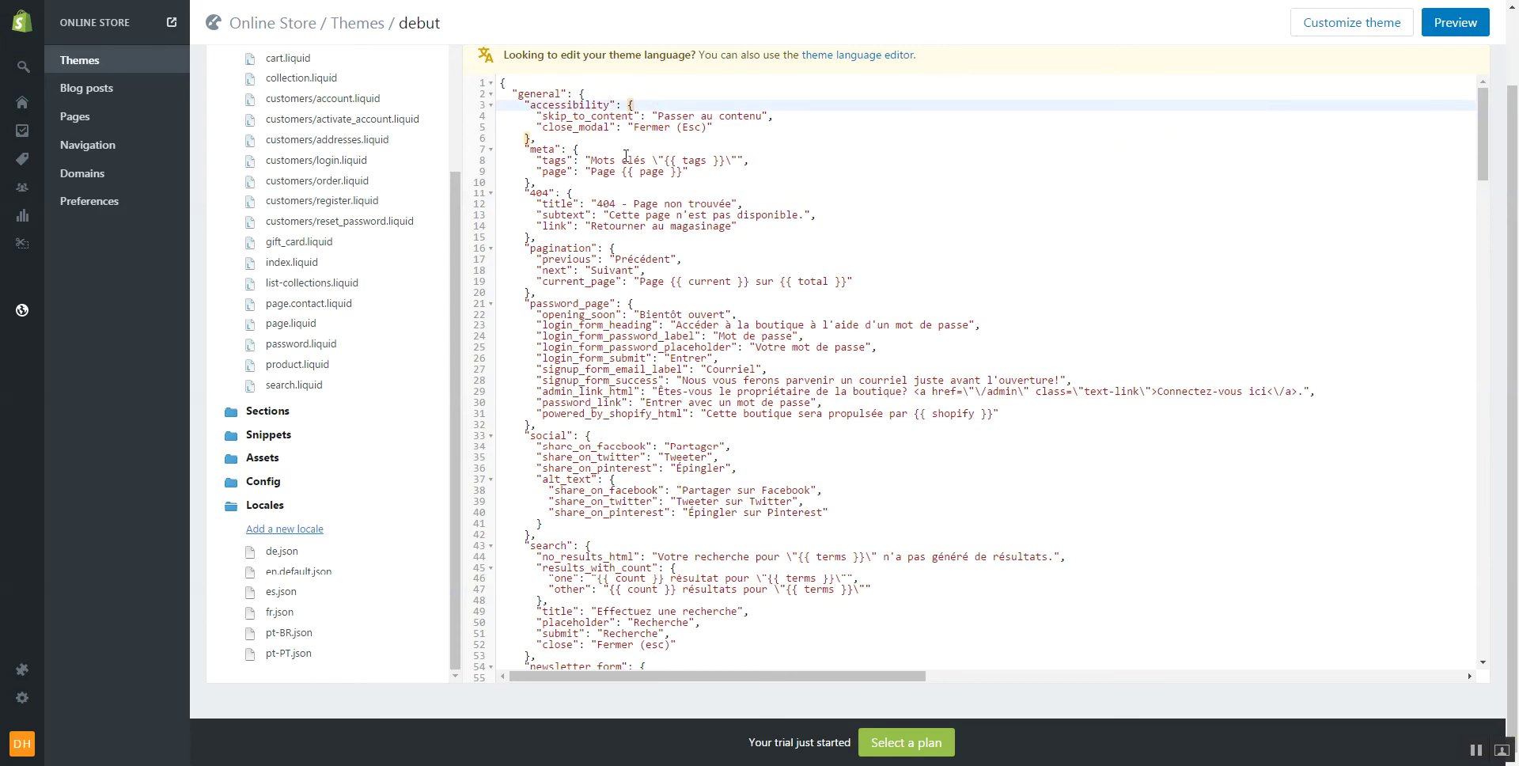
{"action": "left_click", "coordinate": [660, 117]}
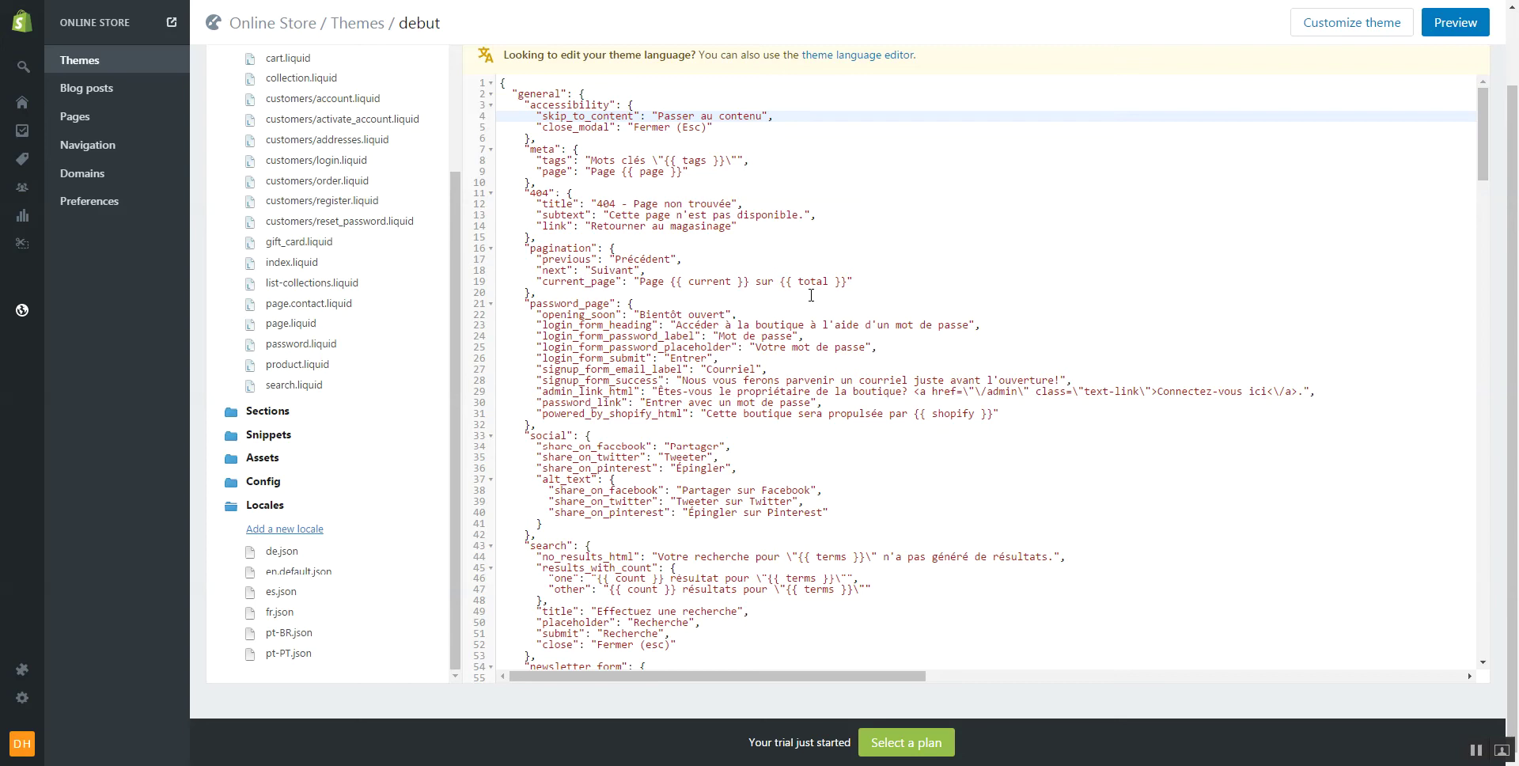
{"action": "left_click", "coordinate": [811, 295]}
{"action": "scroll", "coordinate": [456, 74], "scroll_direction": "up", "scroll_amount": 3}
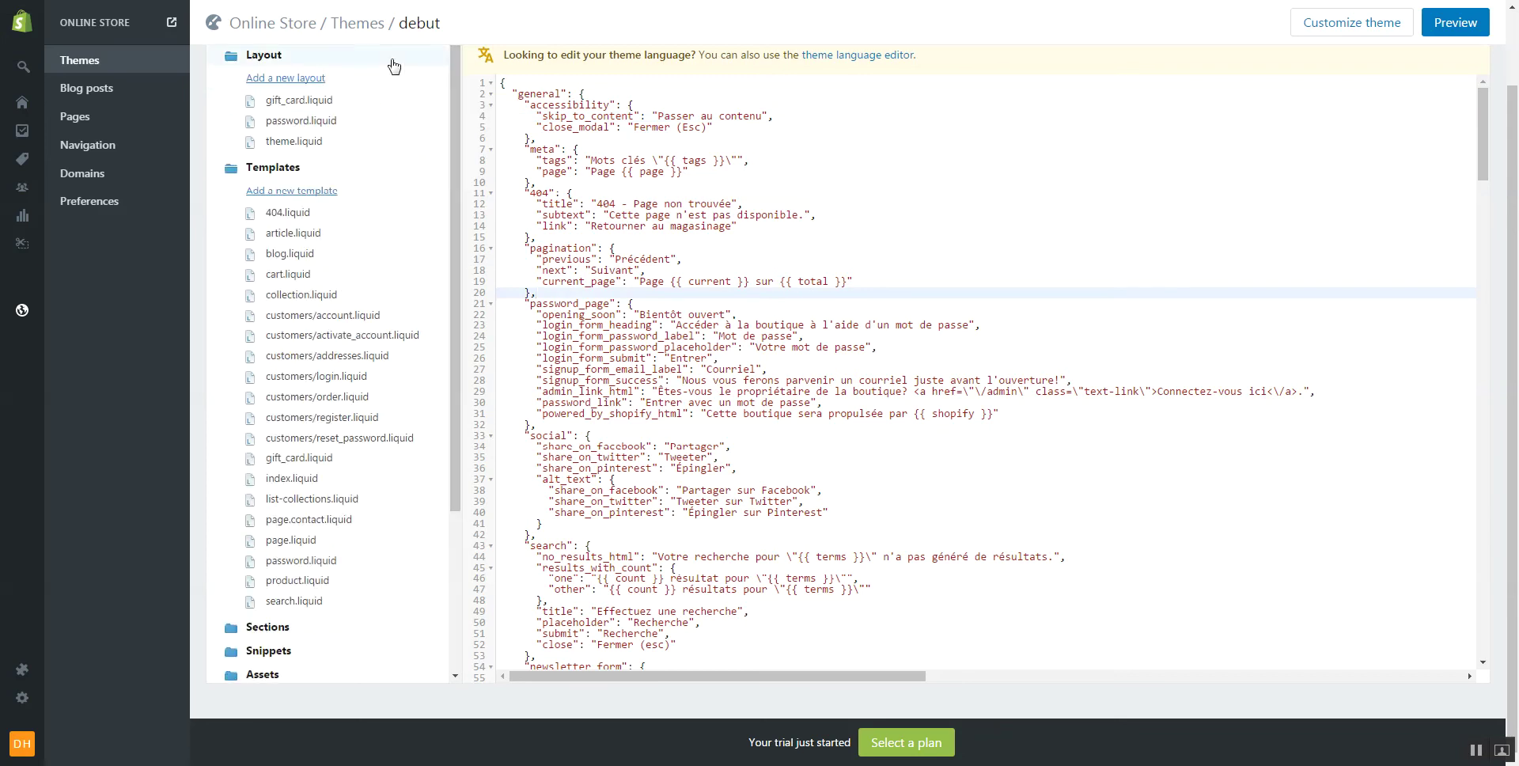
{"action": "left_click", "coordinate": [360, 24]}
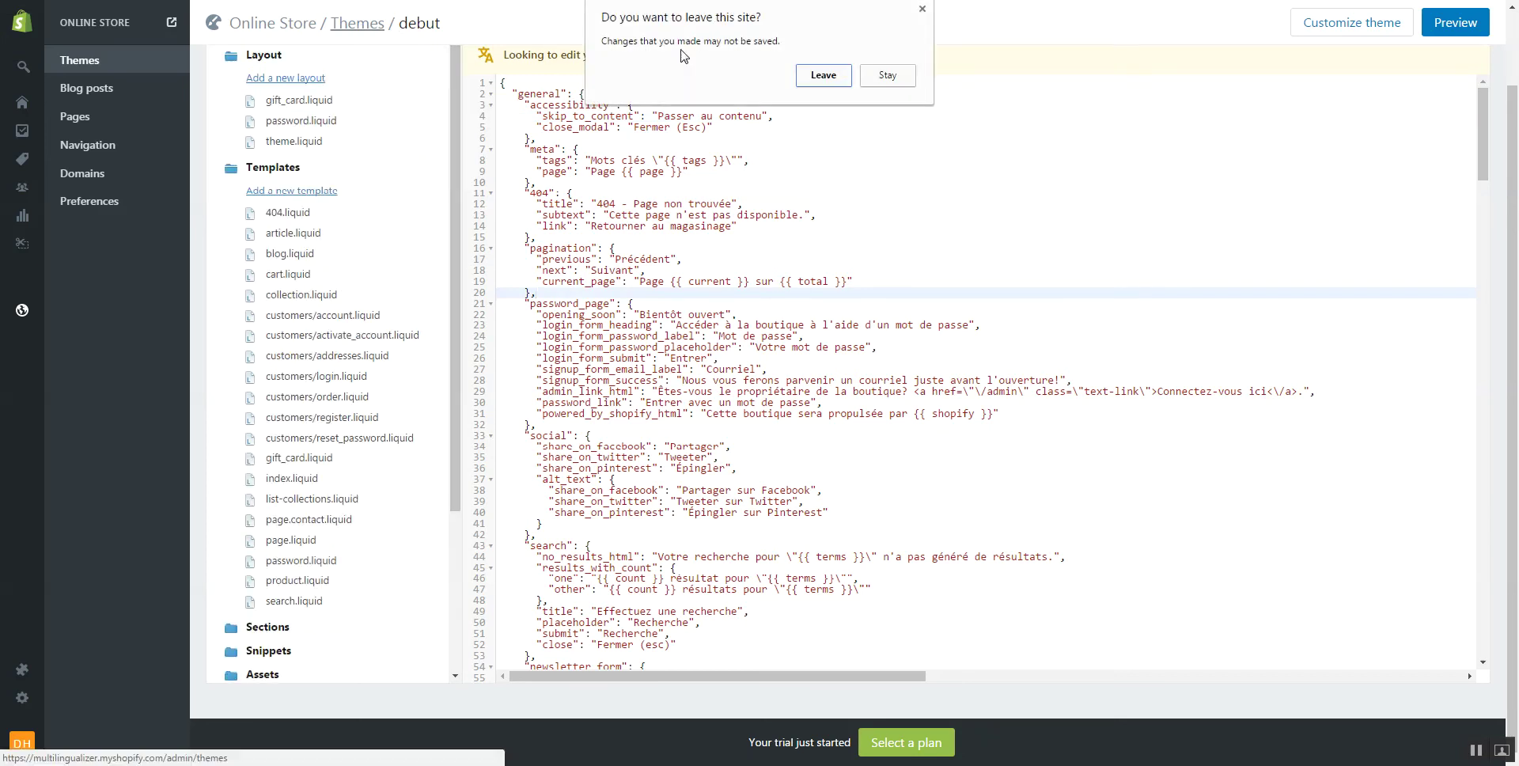
- Leave the code editor and open Debut's Edit language editor from its actions menu
{"action": "left_click", "coordinate": [827, 76]}
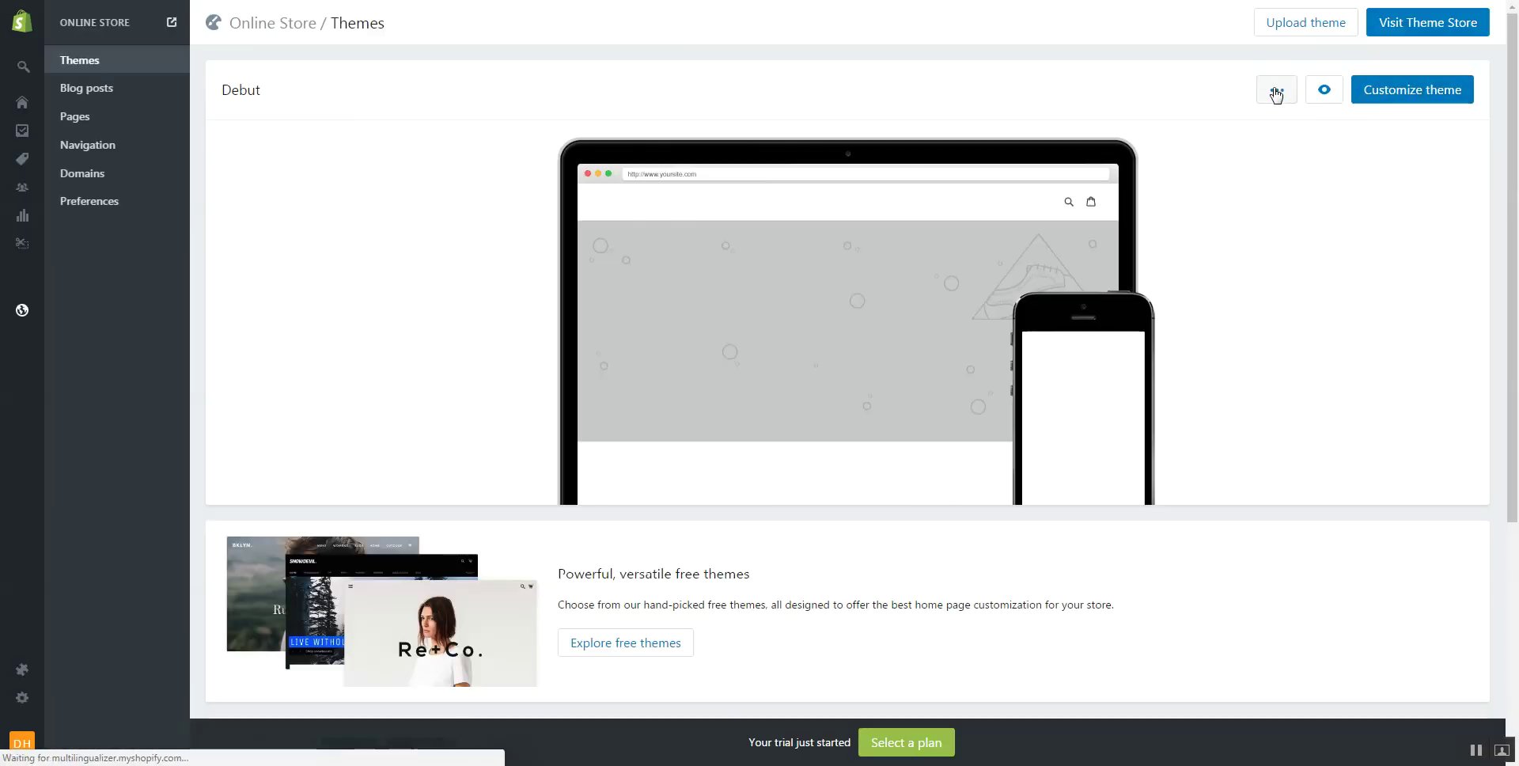
{"action": "left_click", "coordinate": [1275, 92]}
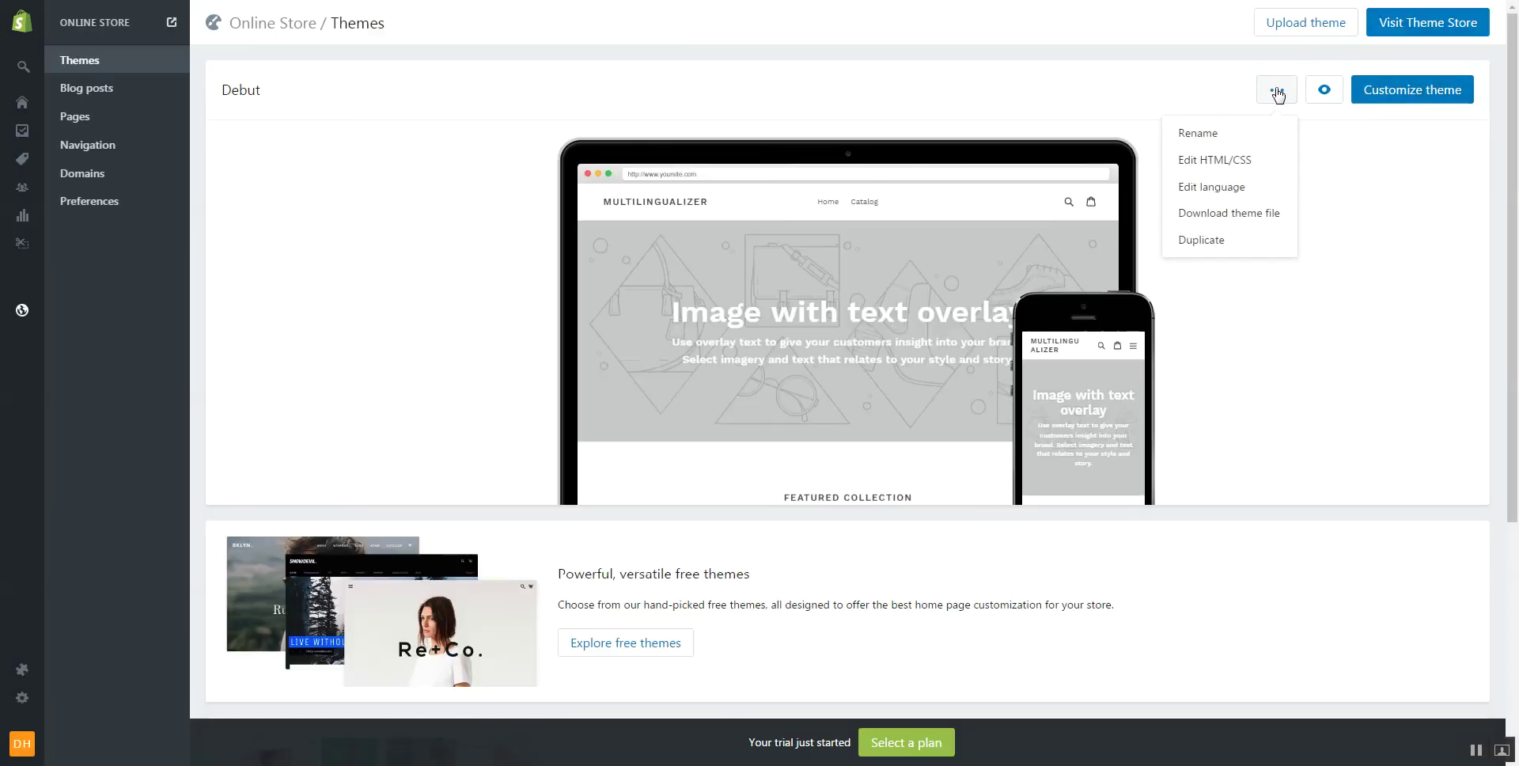
{"action": "left_click", "coordinate": [1228, 189]}
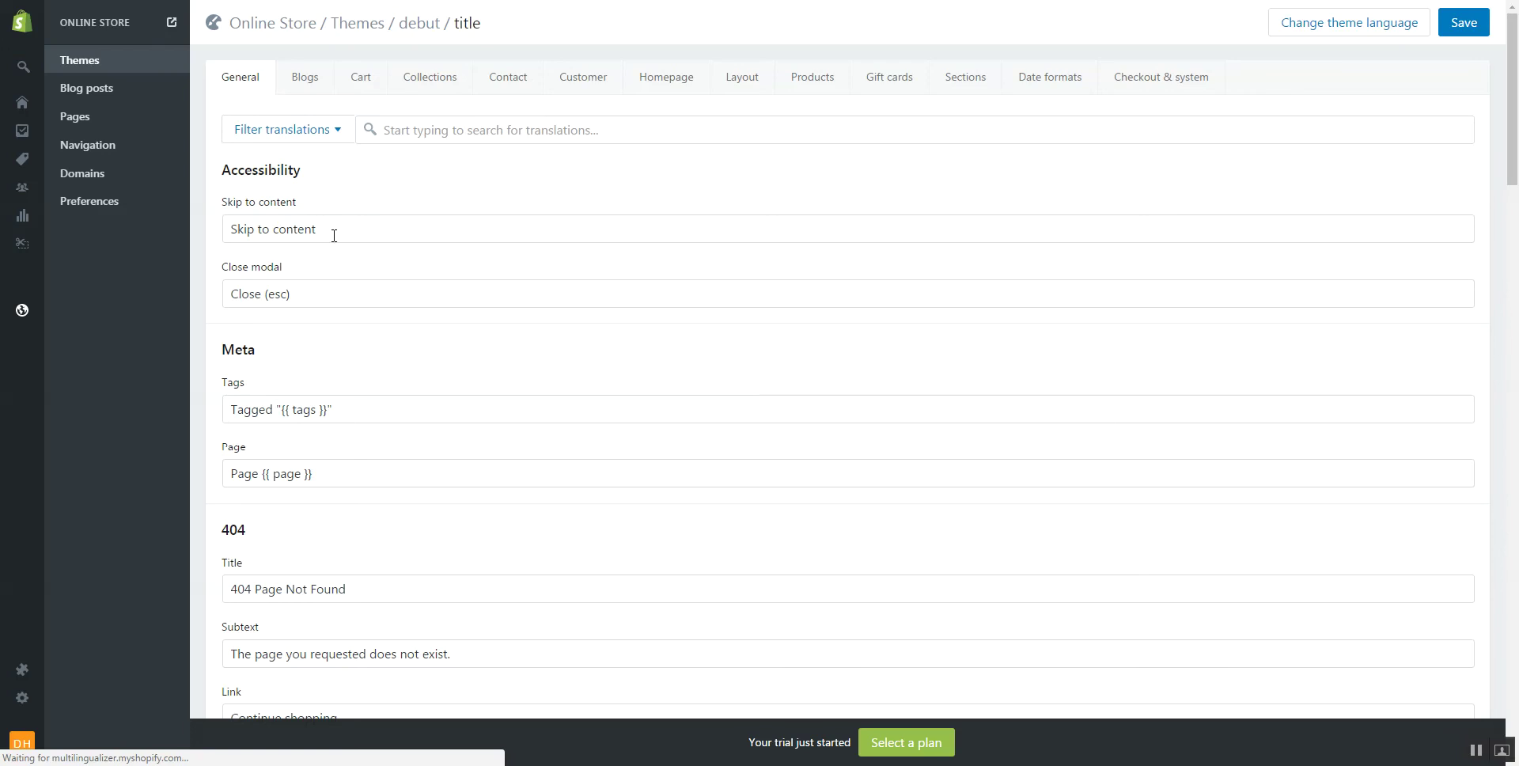
- Set the Skip to content translation to '....Skip to content..passer au contenu....', save, and return to Themes
{"action": "left_click", "coordinate": [347, 229]}
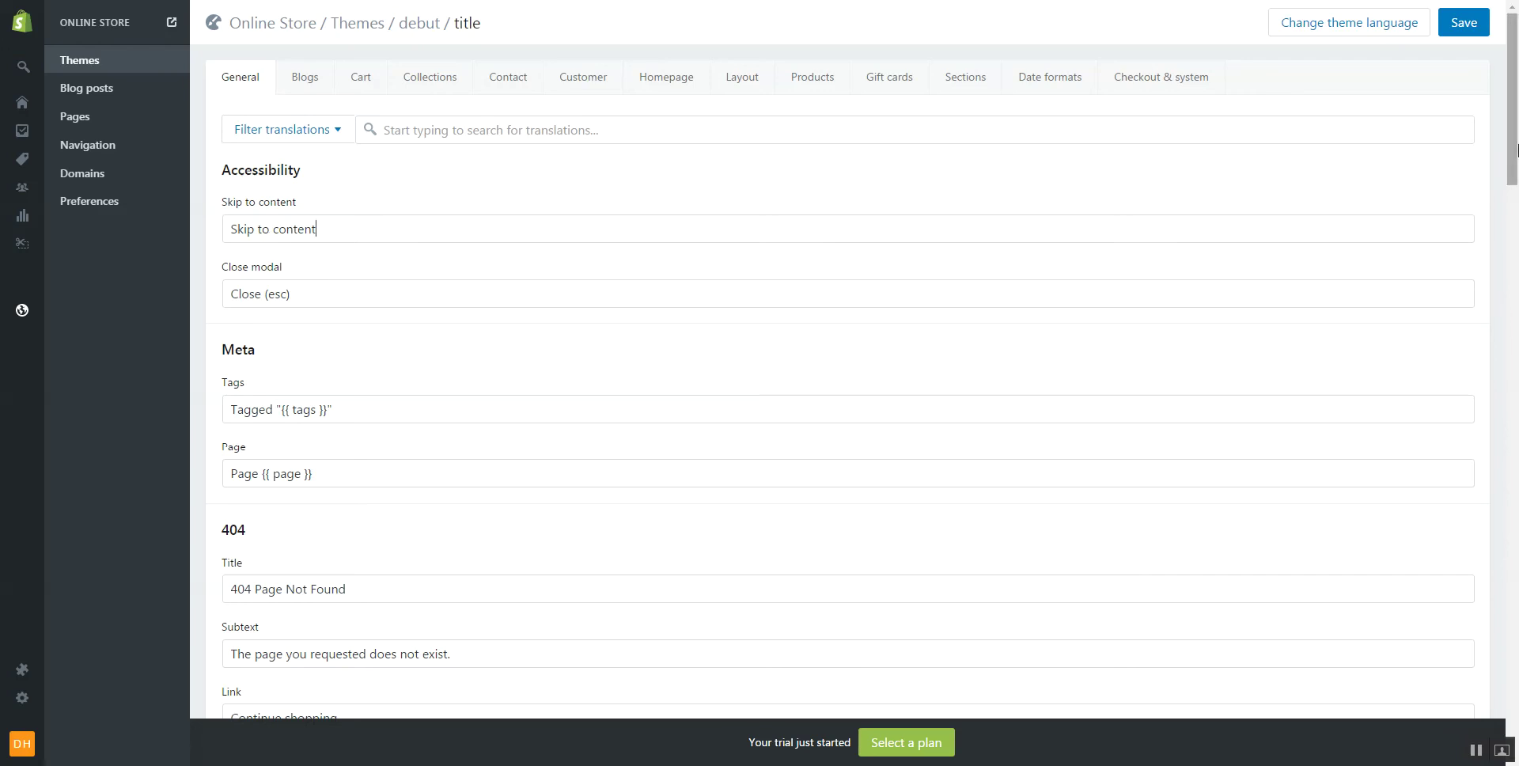
{"action": "mouse_move", "coordinate": [1513, 146]}
{"action": "left_mouse_down"}
{"action": "mouse_move", "coordinate": [1511, 275]}
{"action": "mouse_move", "coordinate": [1511, 147]}
{"action": "left_mouse_up"}
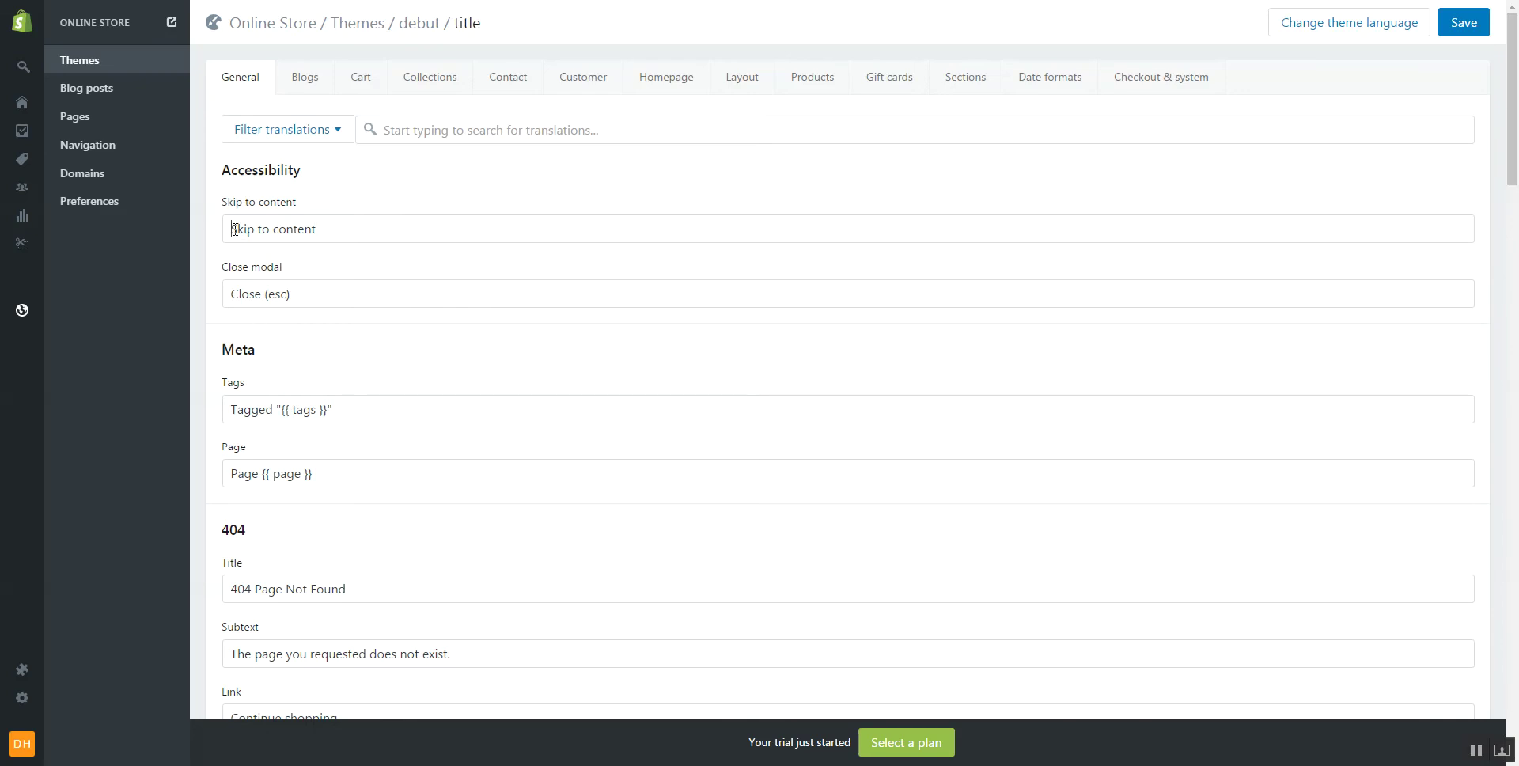
{"action": "type", "text": "...."}
{"action": "left_click", "coordinate": [375, 225]}
{"action": "type", "text": "..passer au contenu...."}
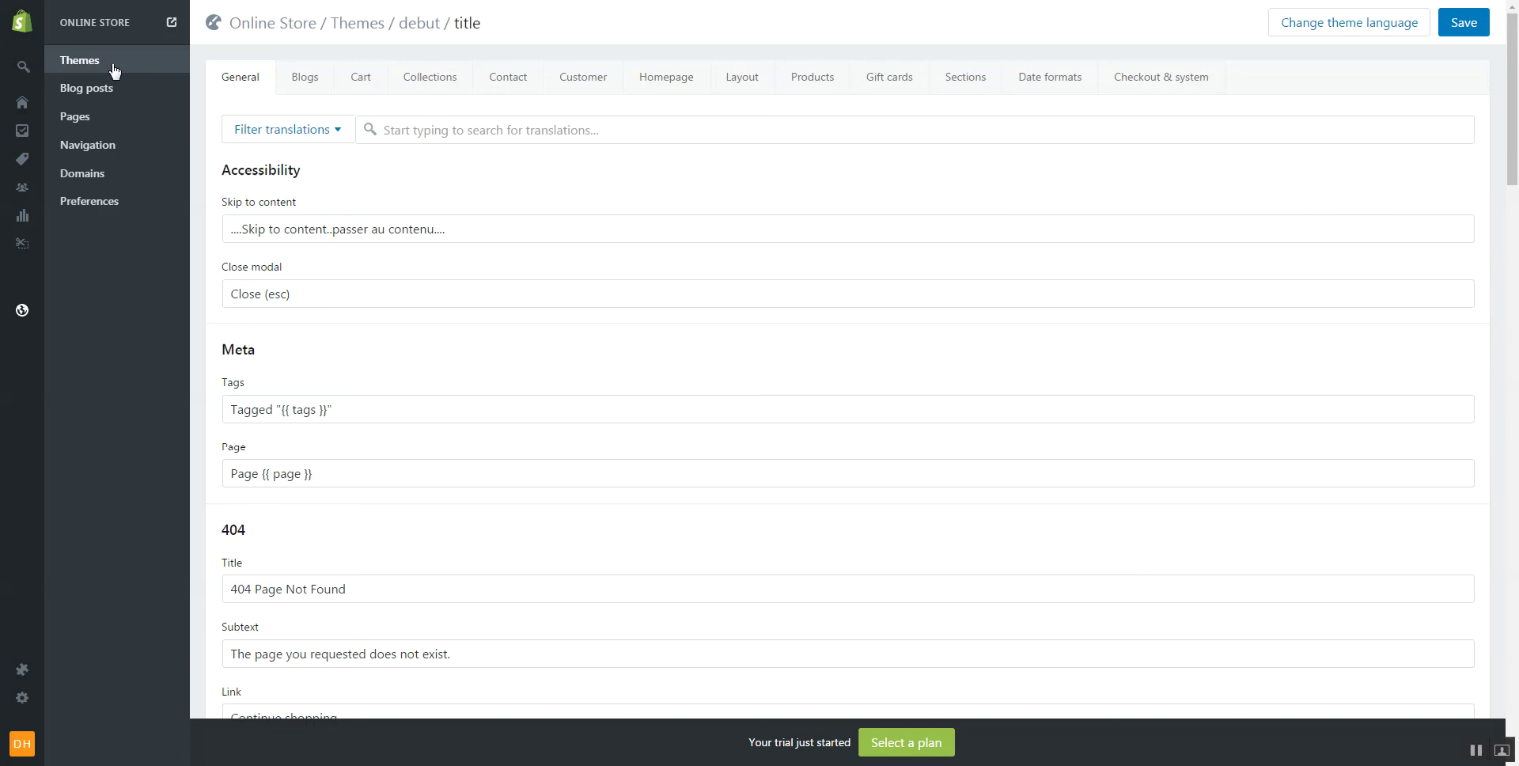
{"action": "key", "text": "ctrl+s"}
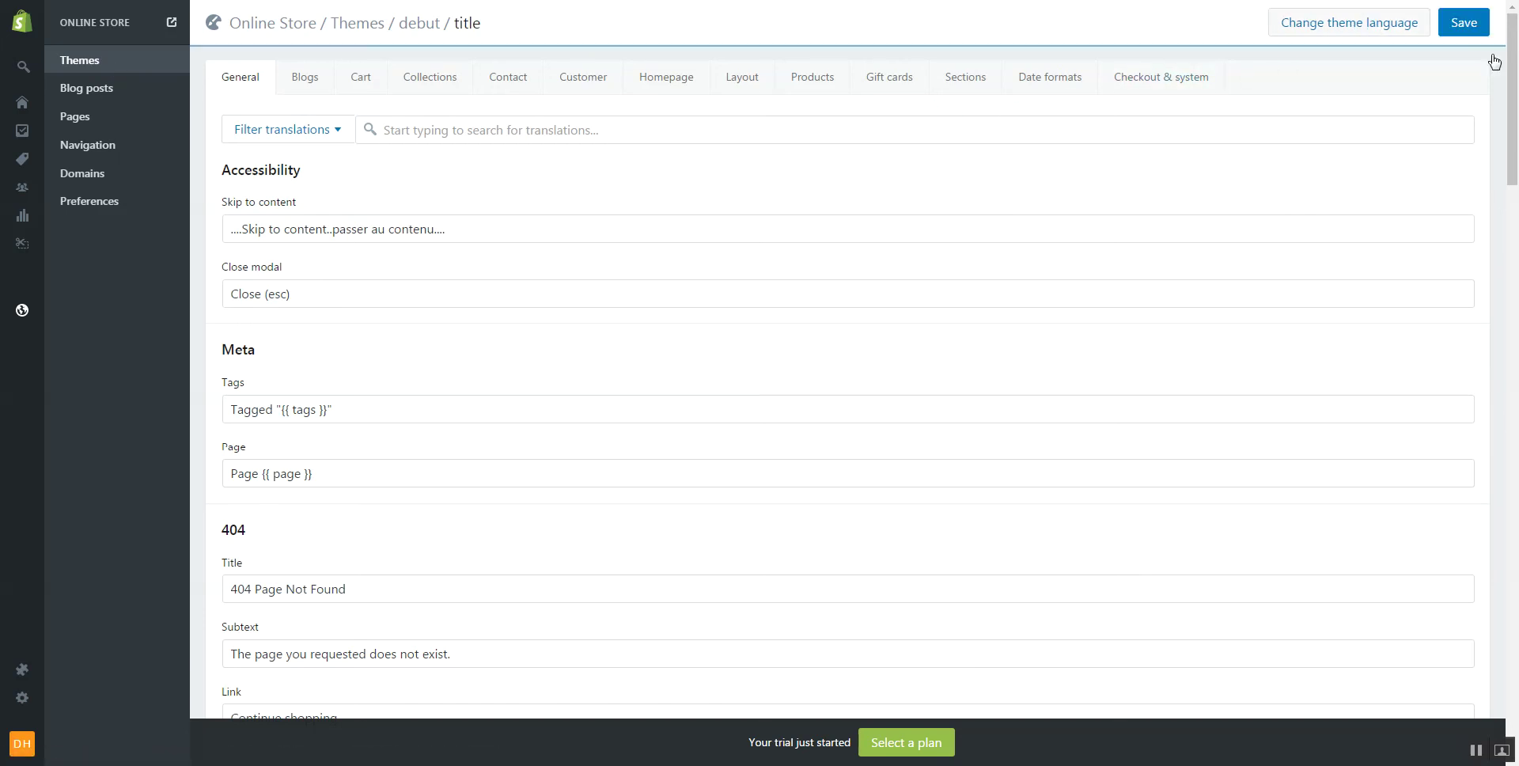
{"action": "key", "text": "alt+Left"}
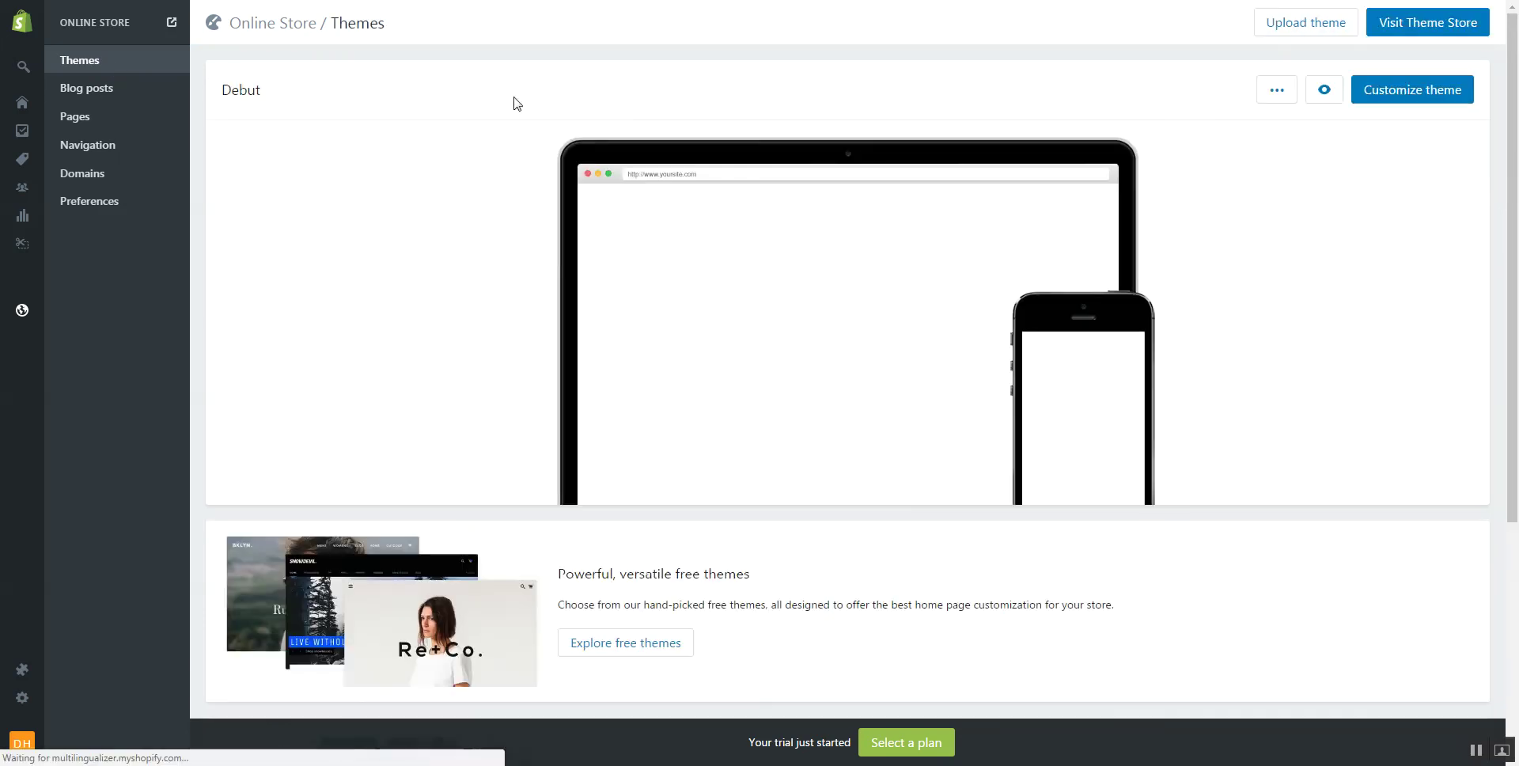
{"action": "left_click", "coordinate": [1279, 90]}
- Open page.liquid in the code editor and select its line 5 page title heading
{"action": "left_click", "coordinate": [1237, 158]}
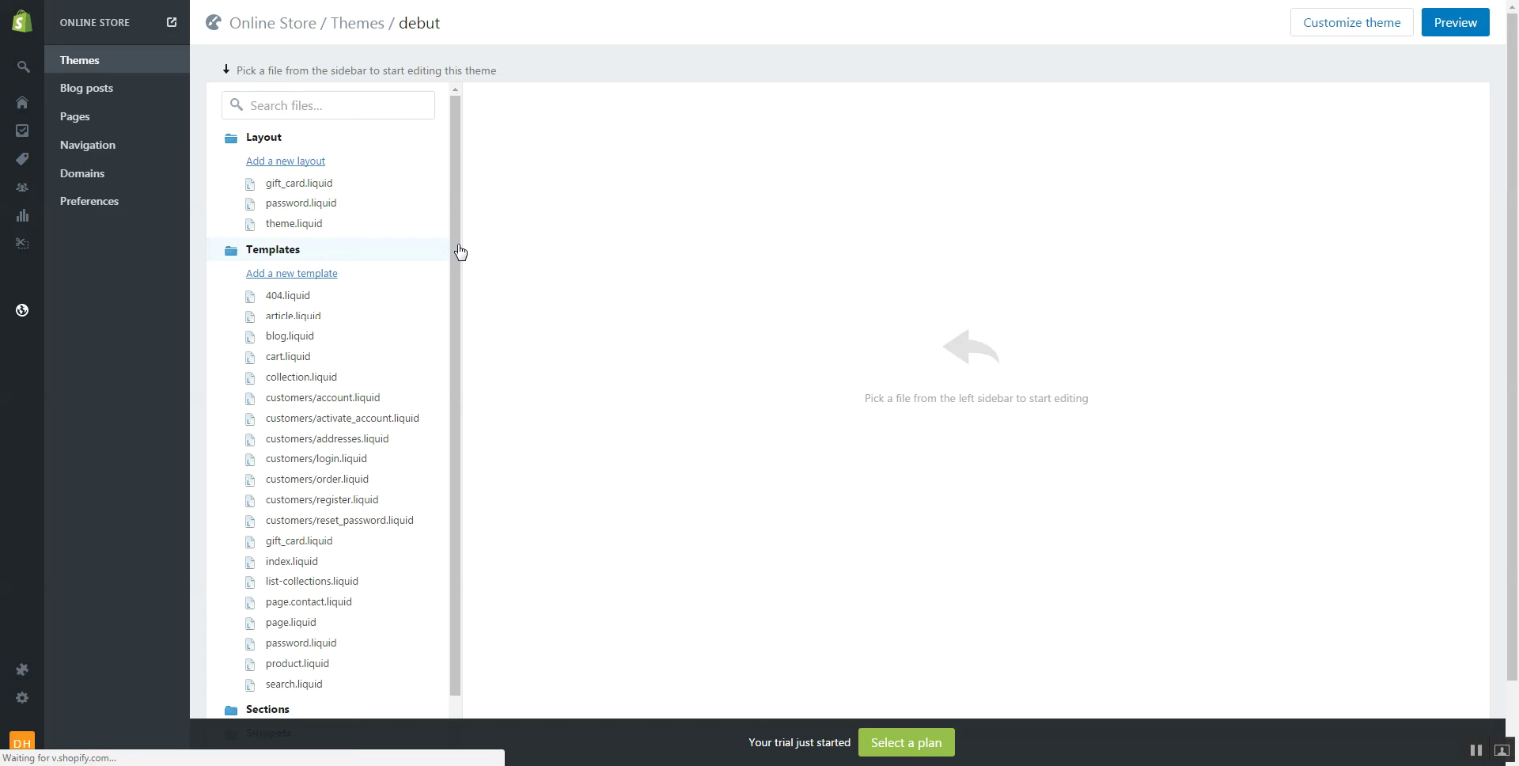
{"action": "left_click", "coordinate": [290, 626]}
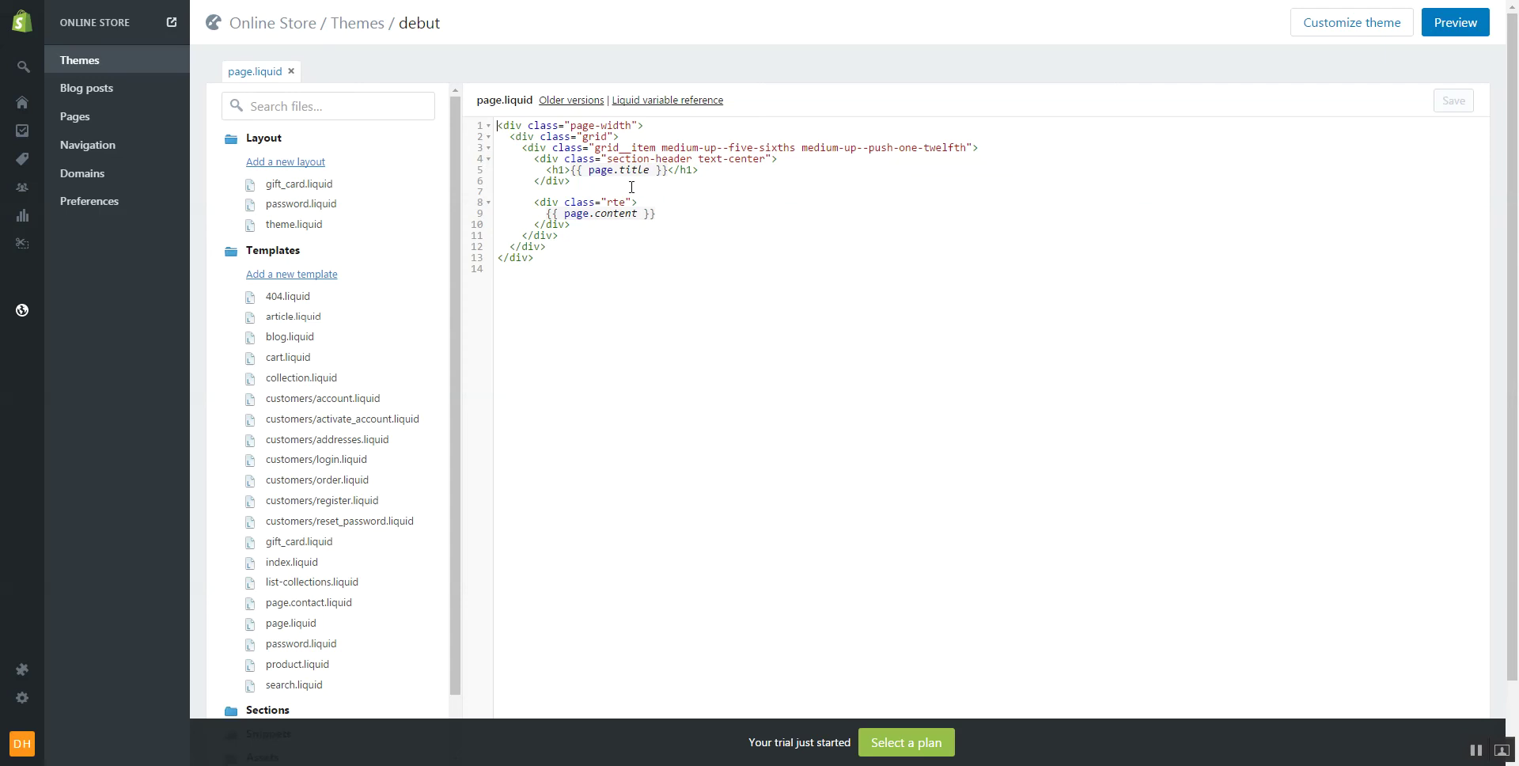
{"action": "left_click", "coordinate": [605, 188]}
{"action": "left_click_drag", "start_coordinate": [537, 166], "coordinate": [748, 176]}
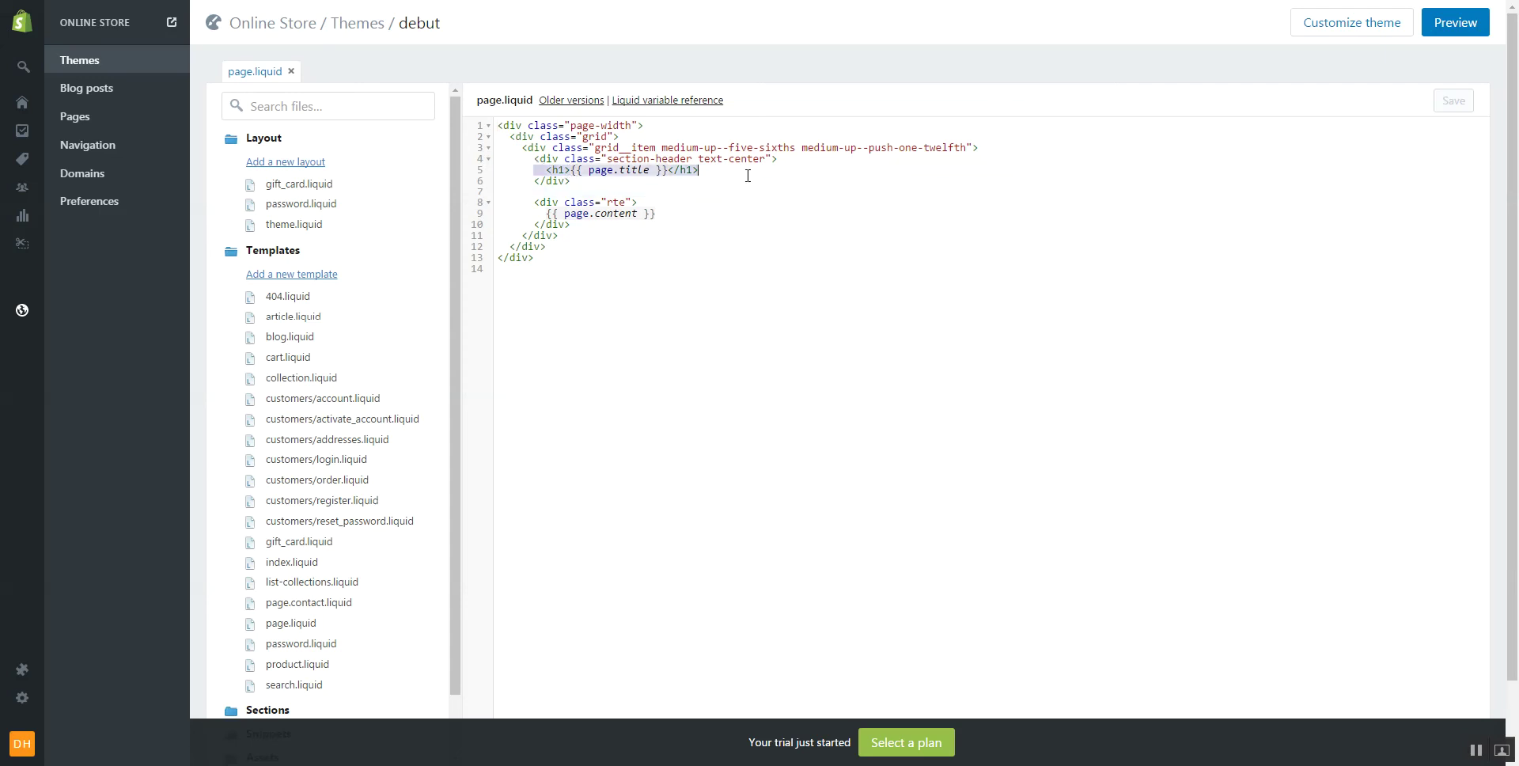
{"action": "left_click", "coordinate": [632, 184]}
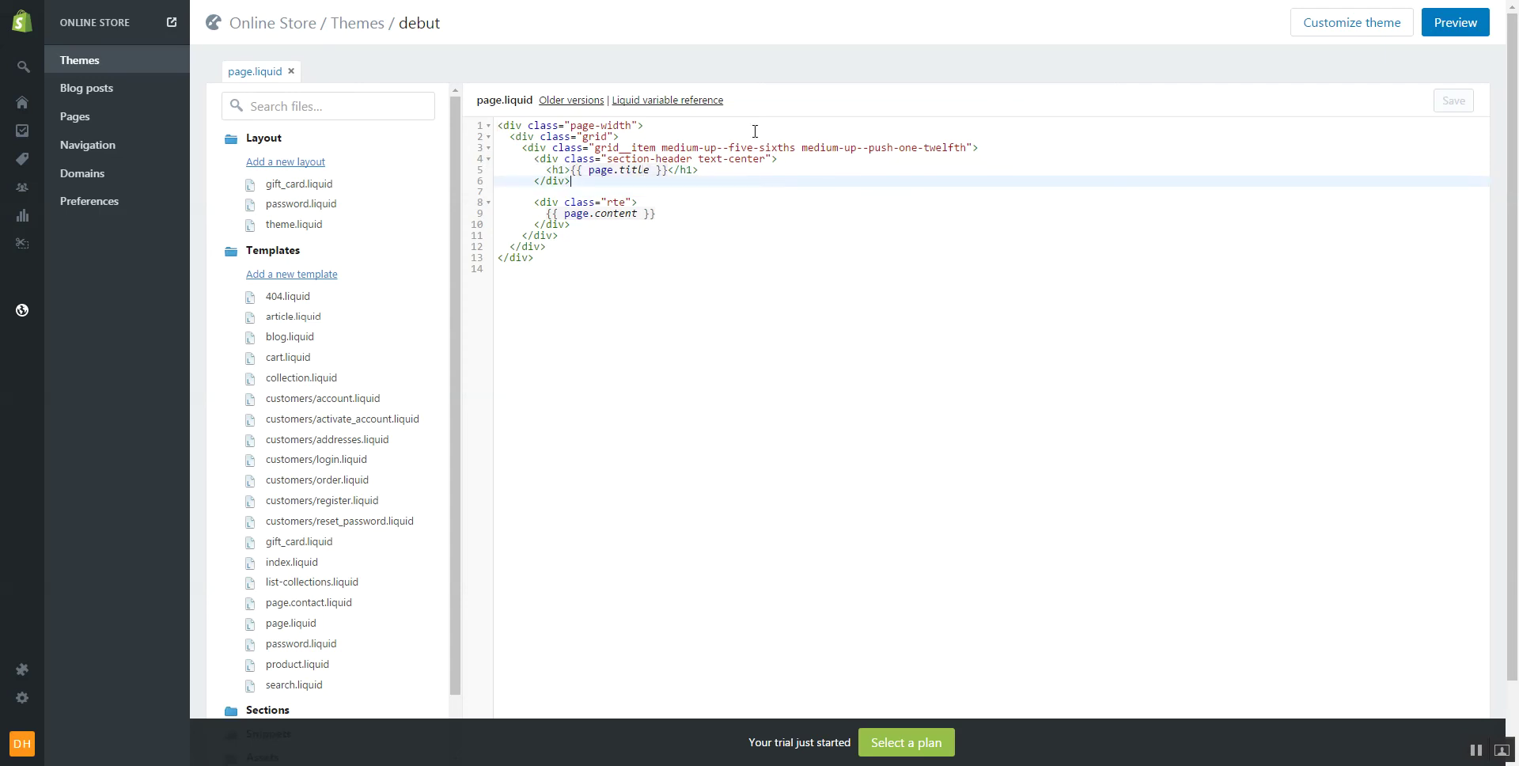